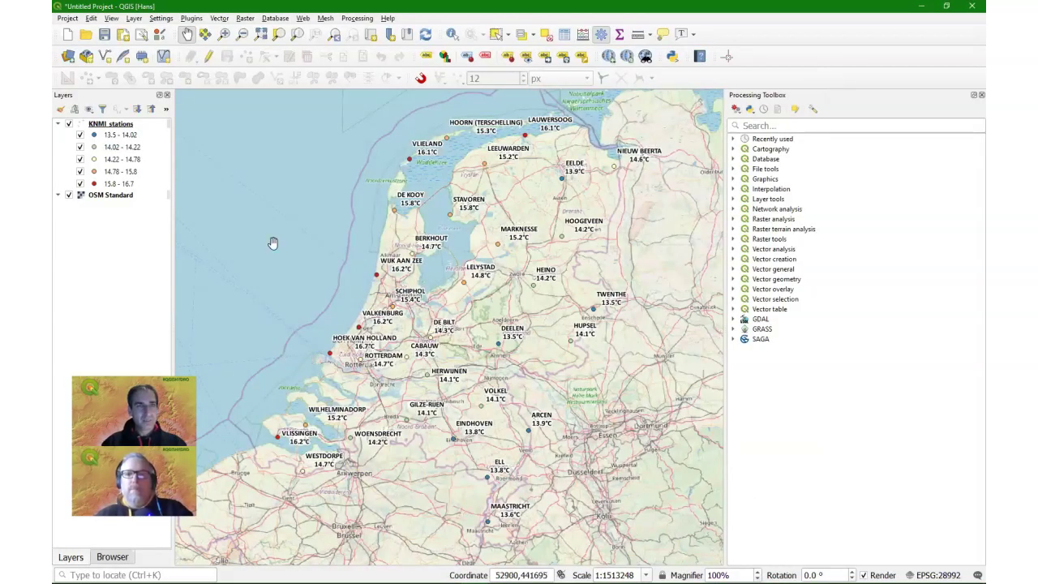
Open Grid (Nearest Neighbor) on KNMI_stations and use the T(C) field as Z value
click(246, 19)
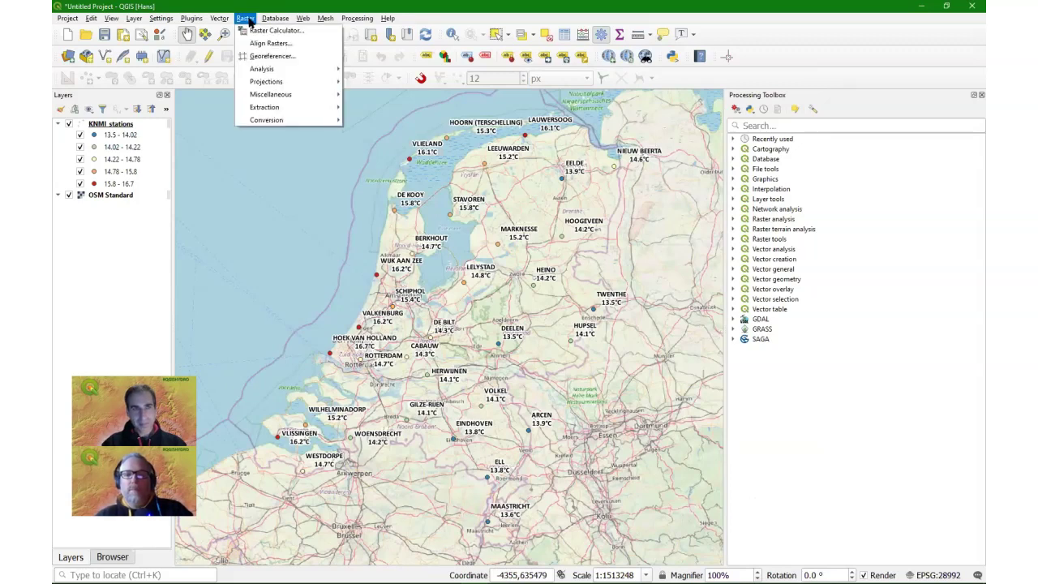
mouse_move(272, 72)
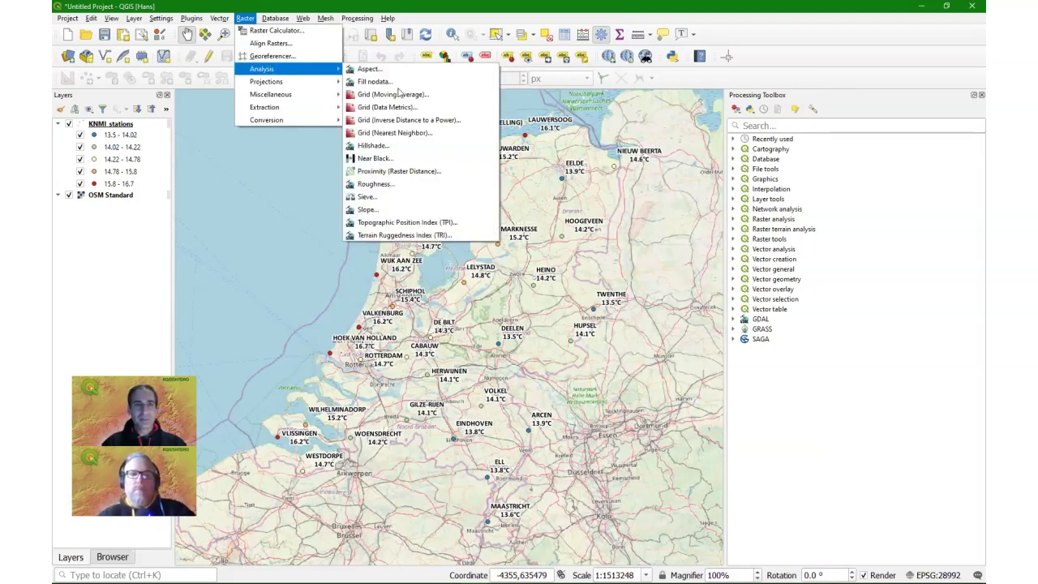
click(387, 136)
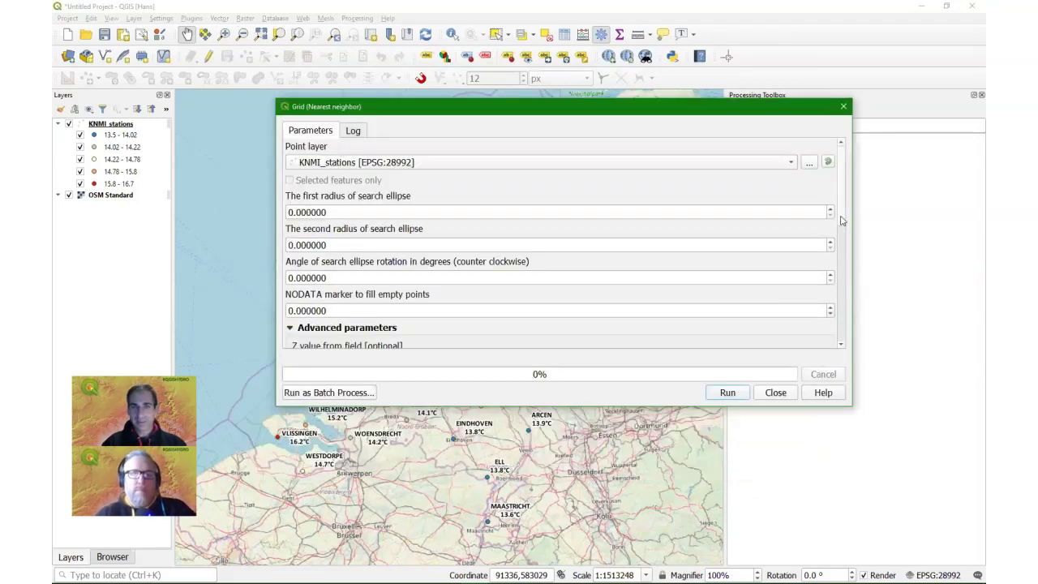
scroll(841, 220, down, 3)
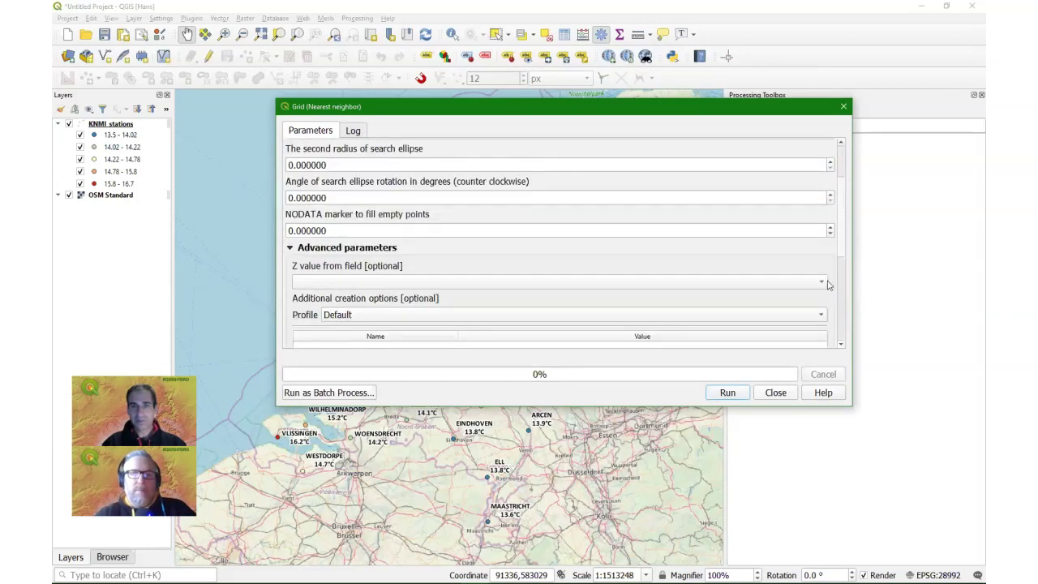
click(475, 277)
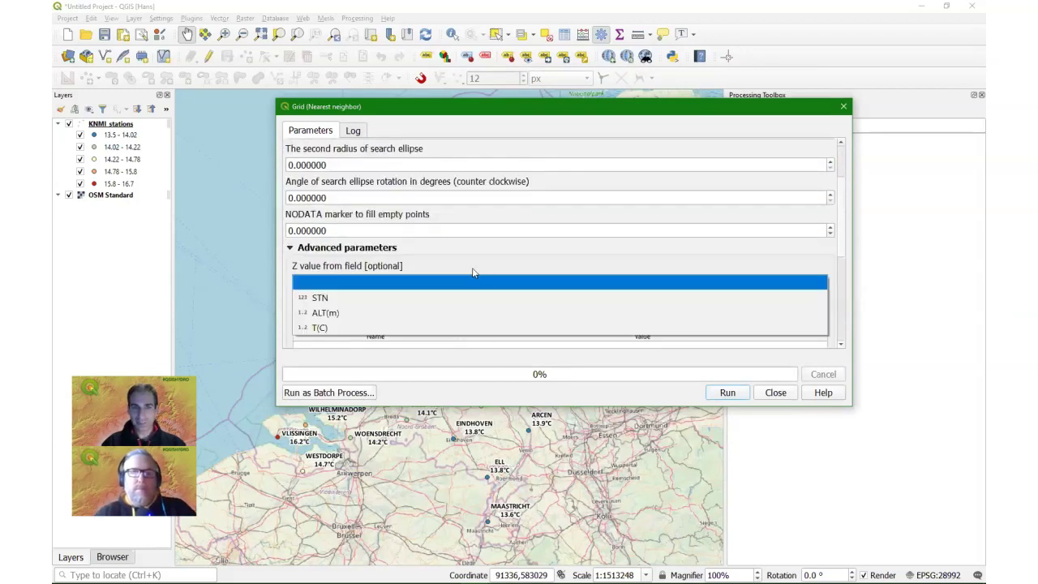
click(323, 329)
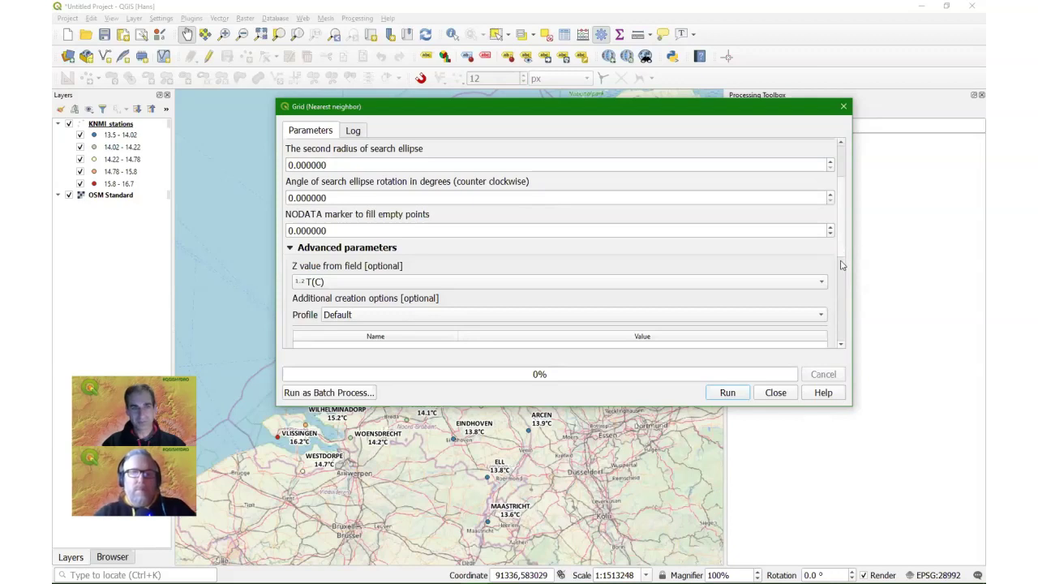
scroll(840, 261, down, 1)
scroll(842, 286, down, 1)
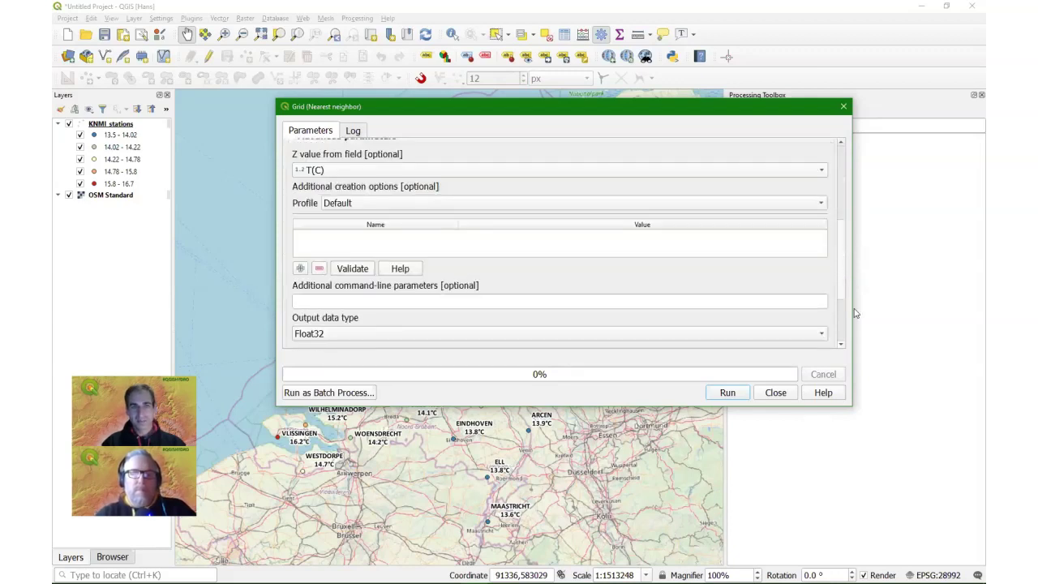
scroll(851, 312, down, 2)
scroll(811, 328, down, 1)
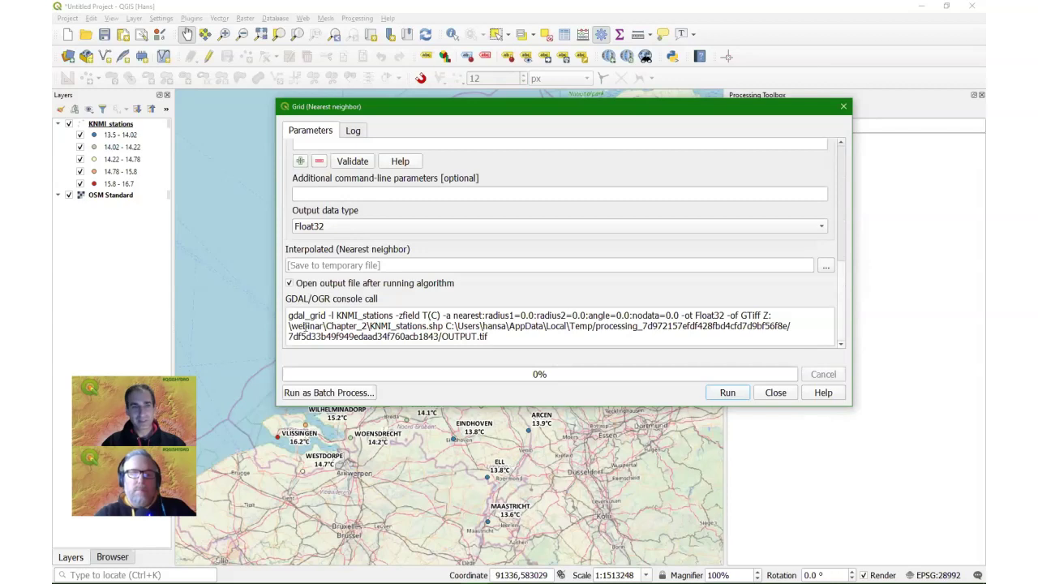
Save the nearest-neighbour output as T_NN.tif, then run the tool and close it
click(827, 270)
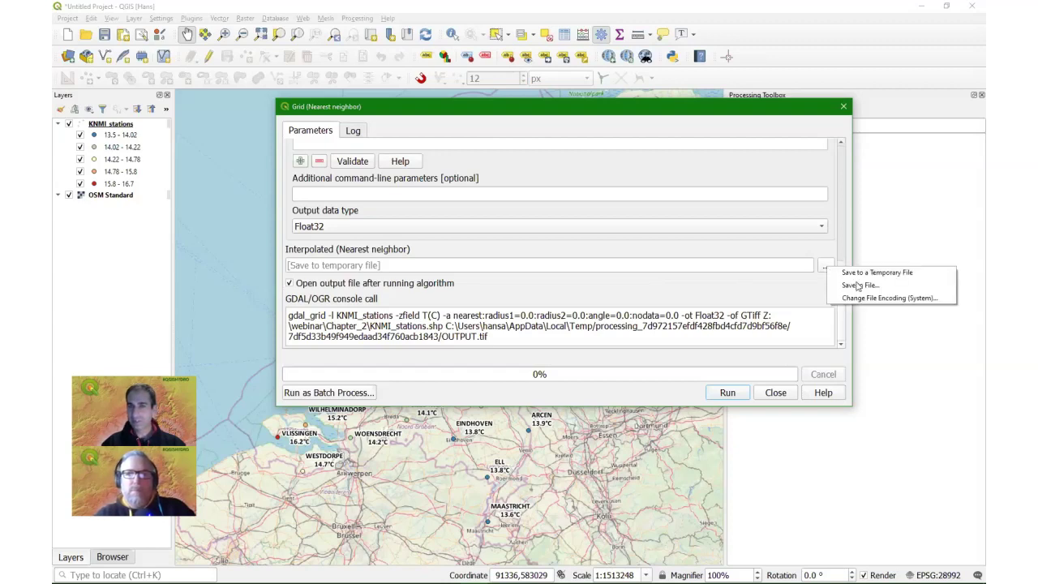
click(860, 286)
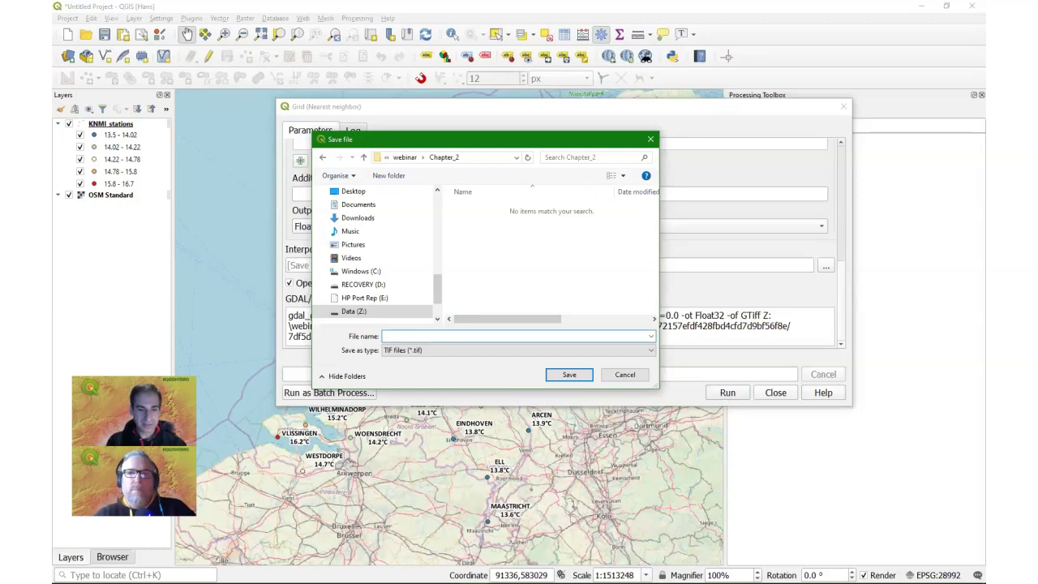
text(T_NN)
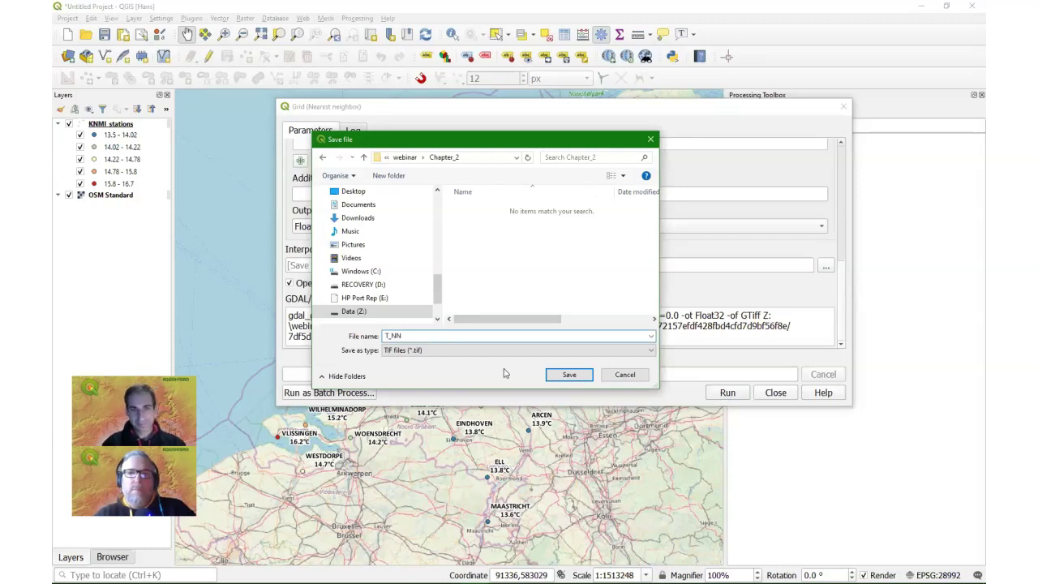
click(569, 374)
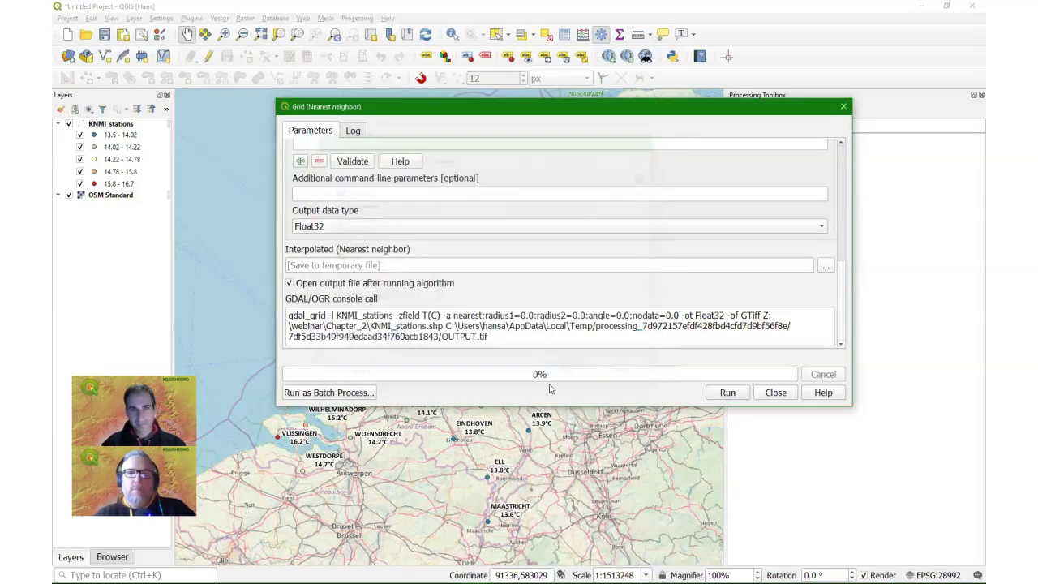
click(725, 393)
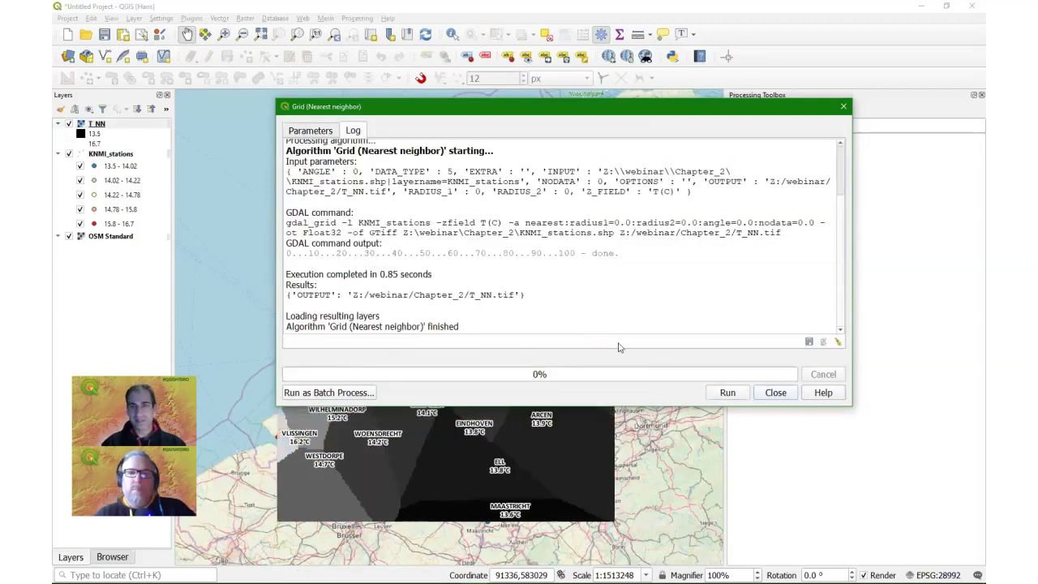
click(785, 392)
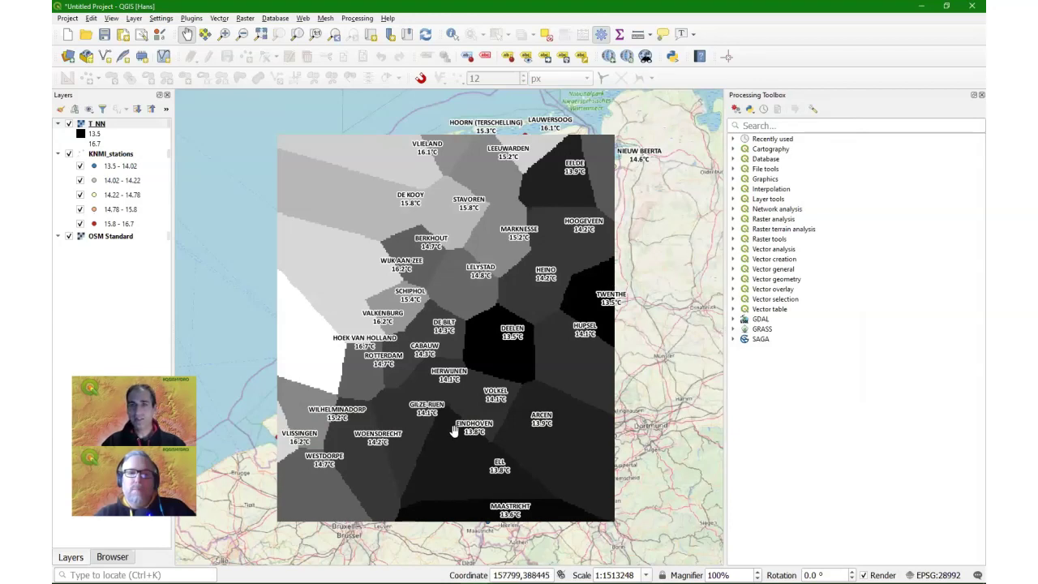
Search the Processing Toolbox for 'interpo' tools, then close the toolbox
click(774, 126)
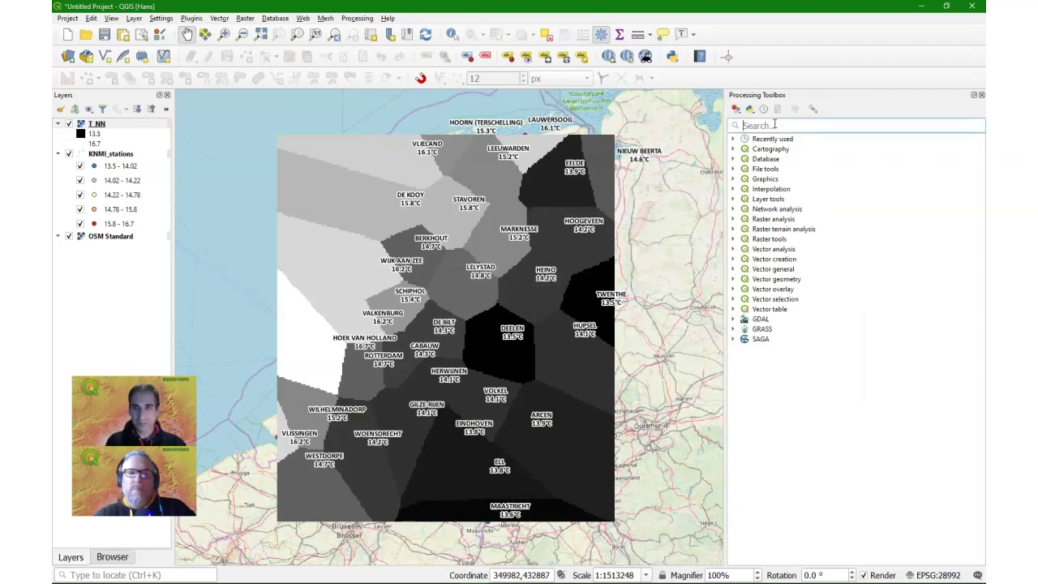
text(int)
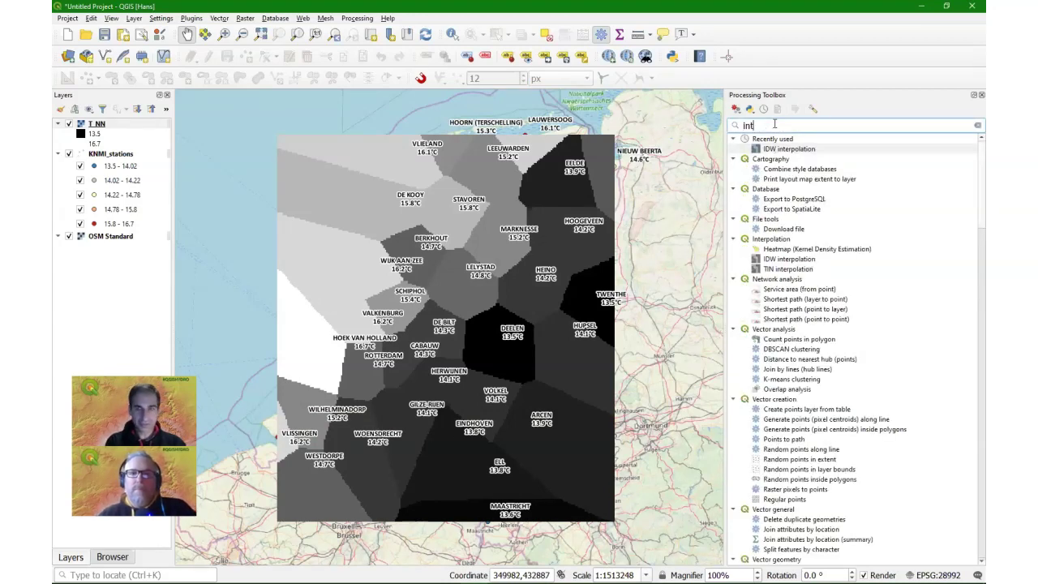
text(er)
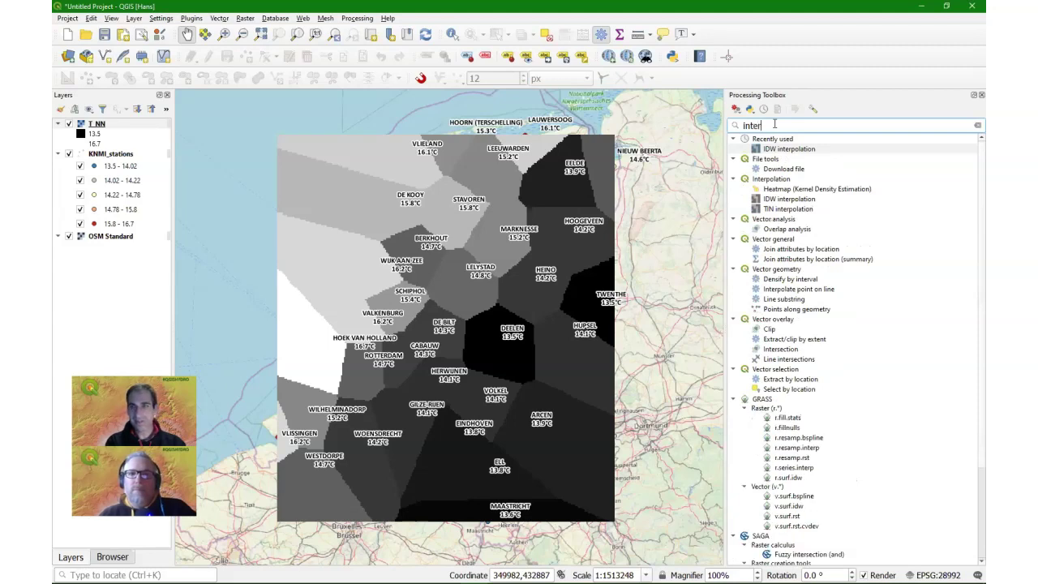
text(pol)
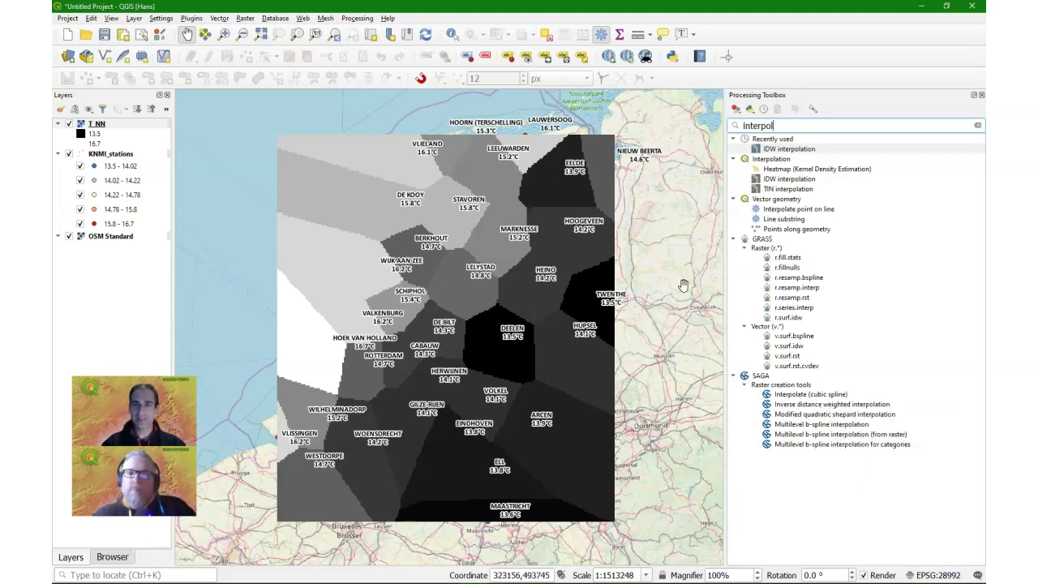
click(980, 95)
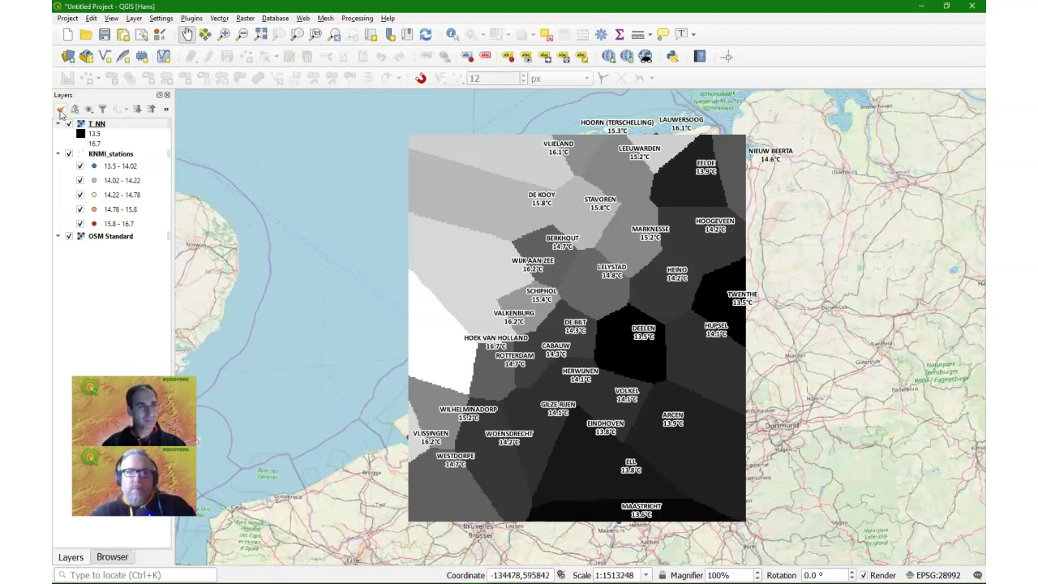
Move KNMI_stations above T_NN and open T_NN's Layer Styling panel
drag(119, 156, 141, 125)
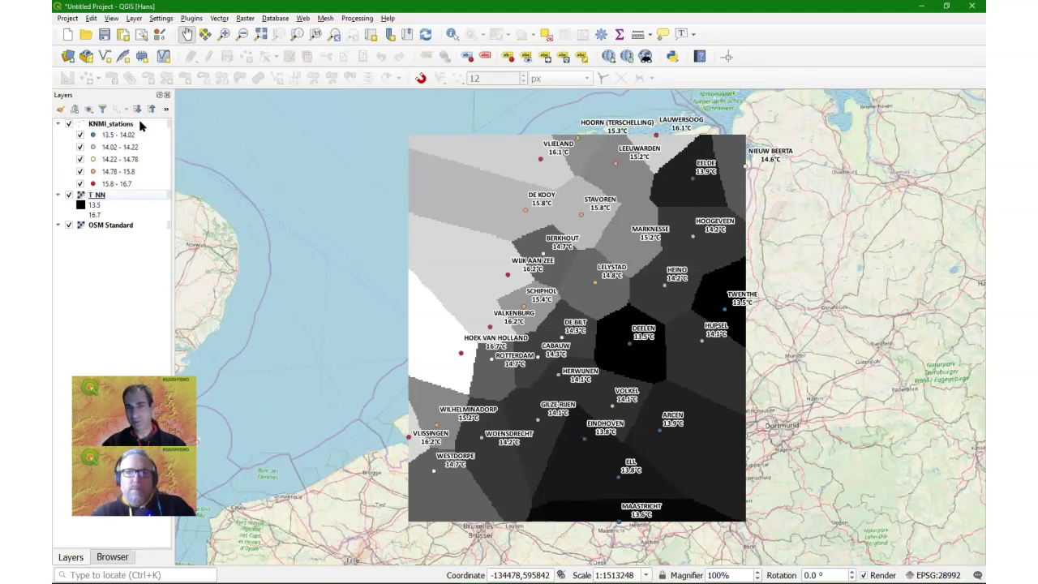
right_click(98, 196)
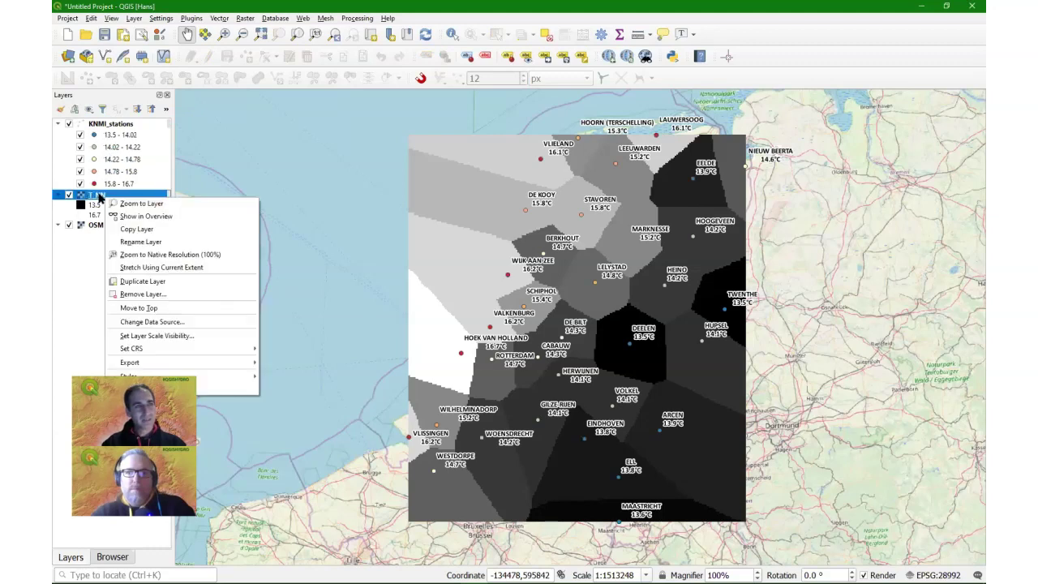
click(59, 109)
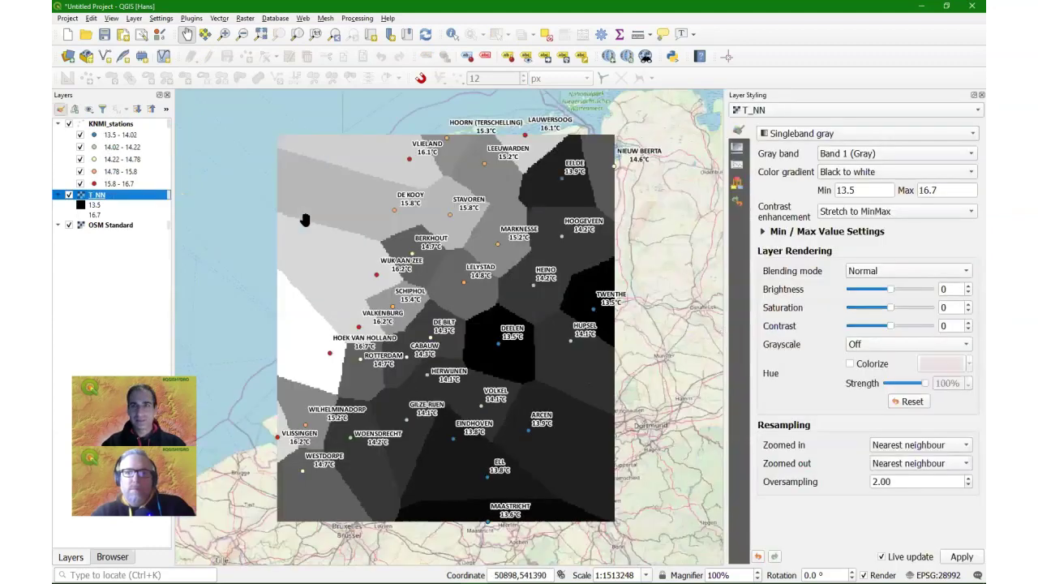
Render T_NN as singleband pseudocolor with an inverted blue-to-red ramp from 13.5 to 16.7
click(784, 136)
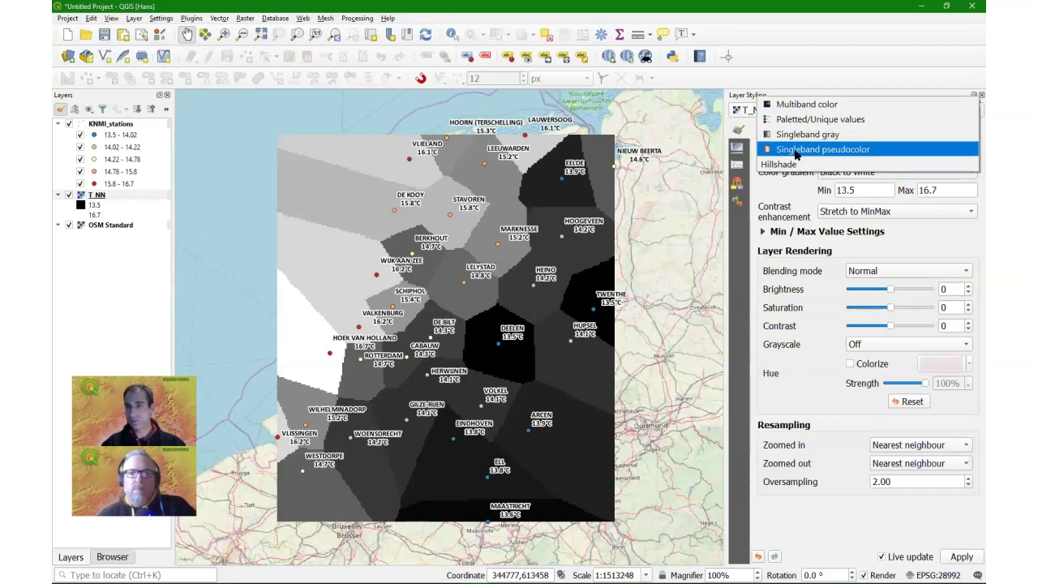
click(796, 150)
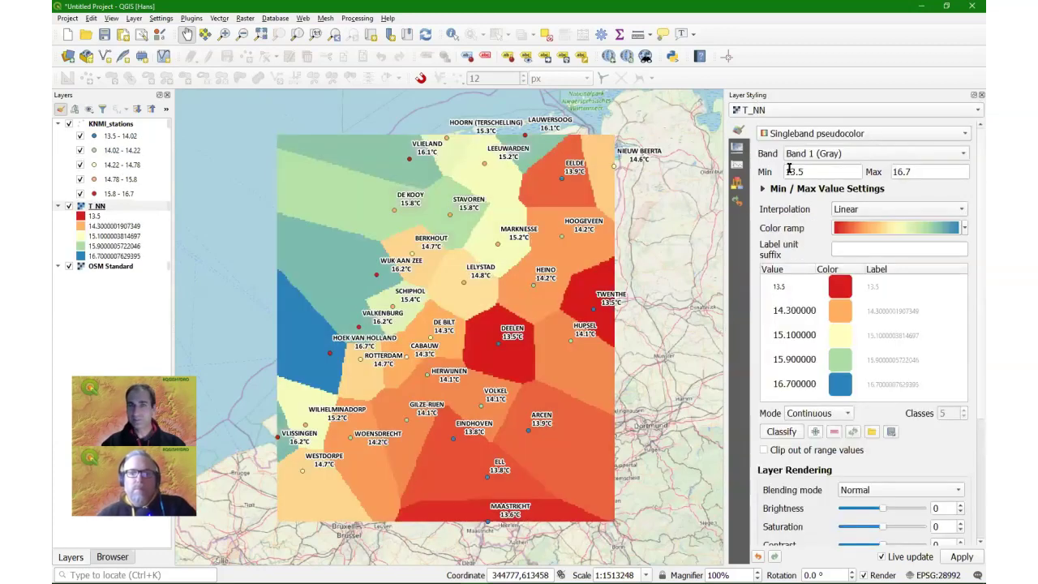
click(865, 234)
click(861, 243)
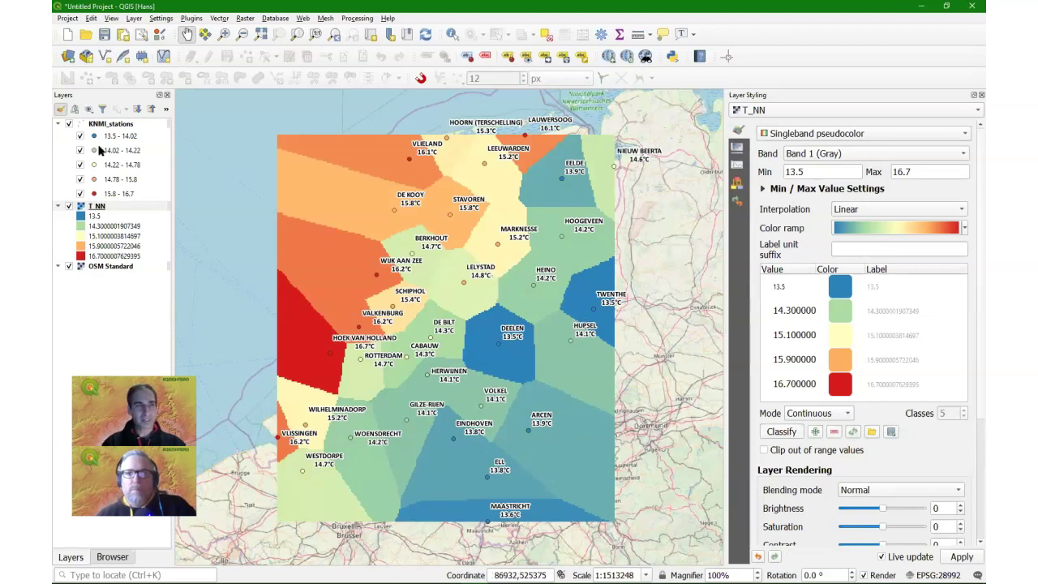
Hide the T_NN raster and bring up the Raster > Analysis menu
click(69, 206)
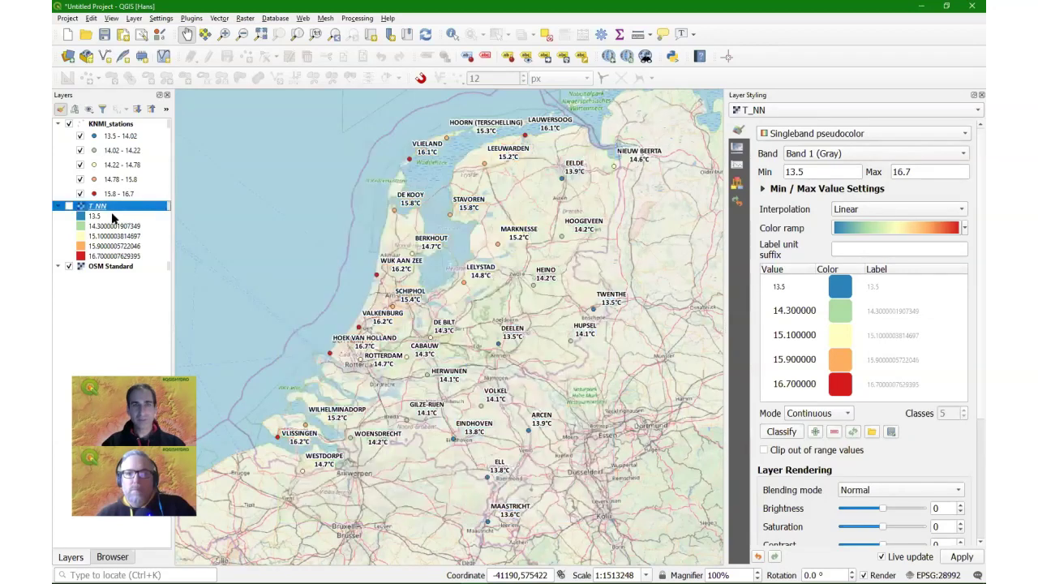
click(241, 18)
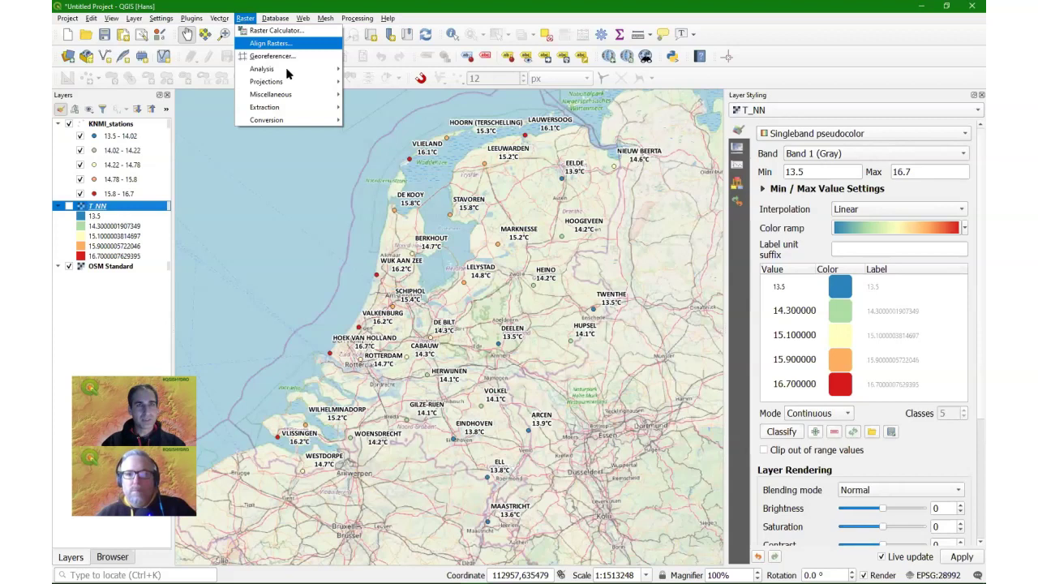
mouse_move(292, 71)
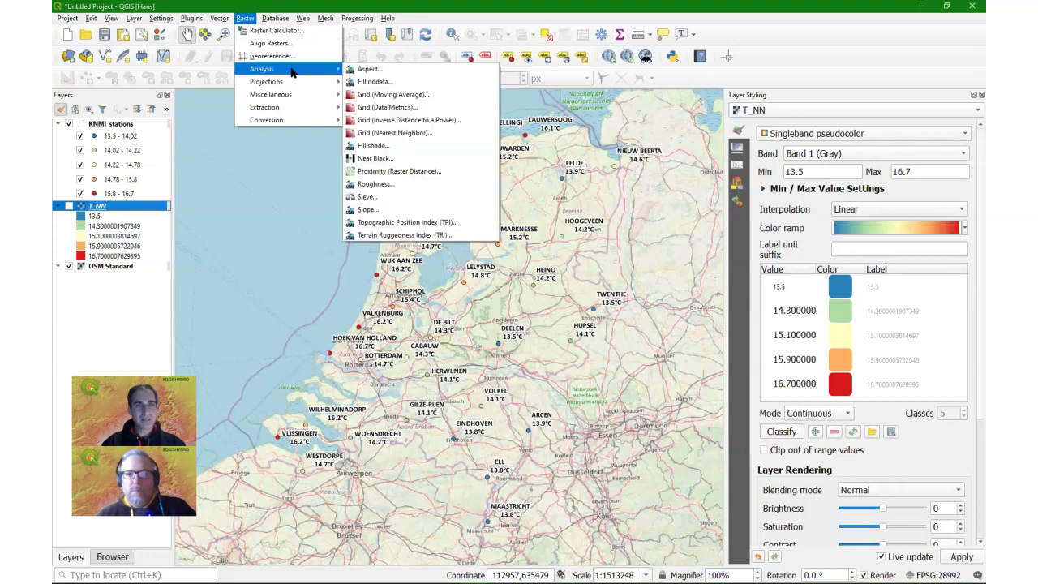
Open Grid (Inverse distance to a power) and set the Z value field to T(C)
click(421, 122)
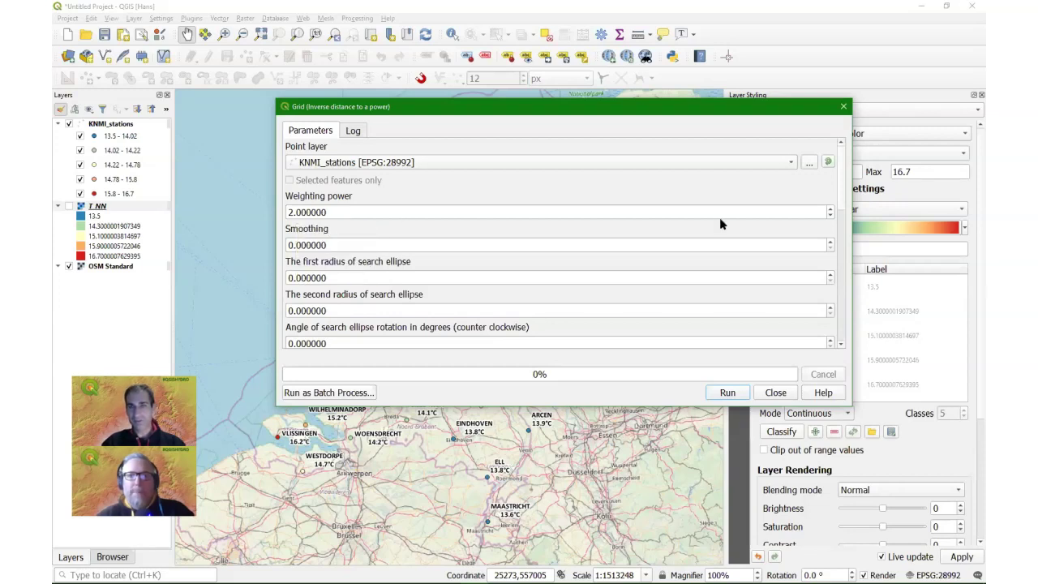
drag(842, 182, 843, 241)
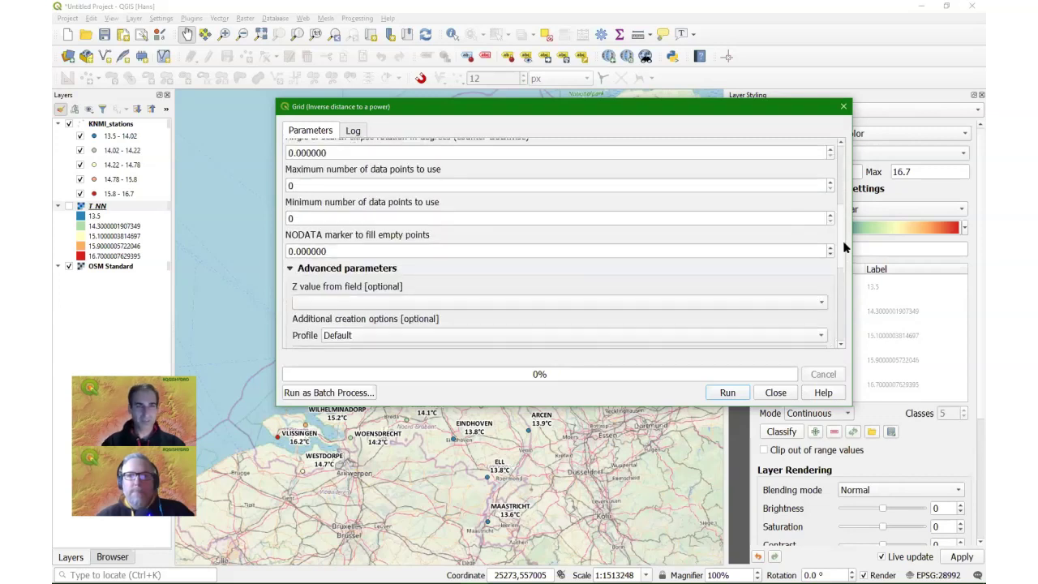
click(305, 304)
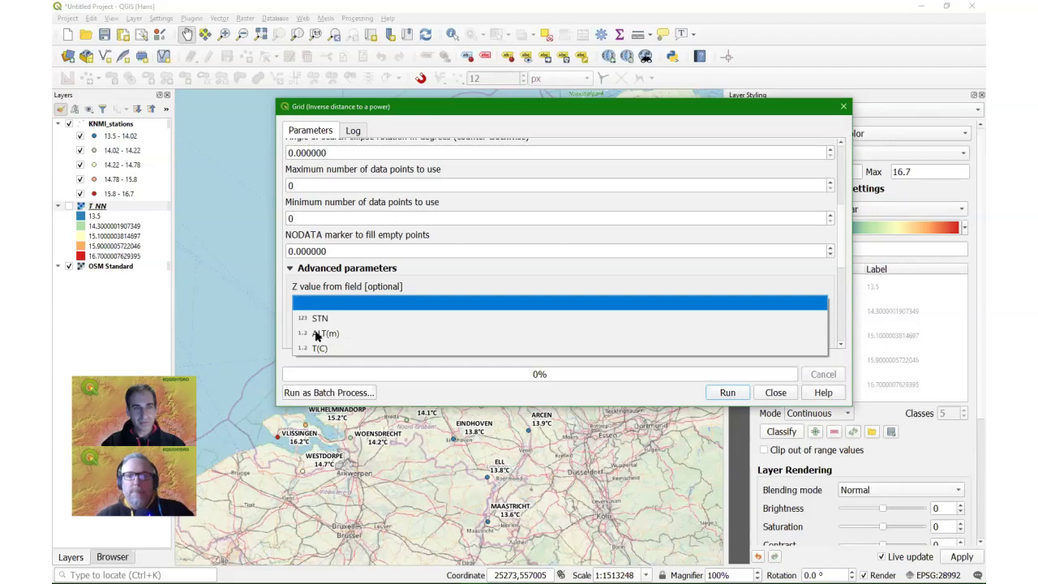
click(322, 351)
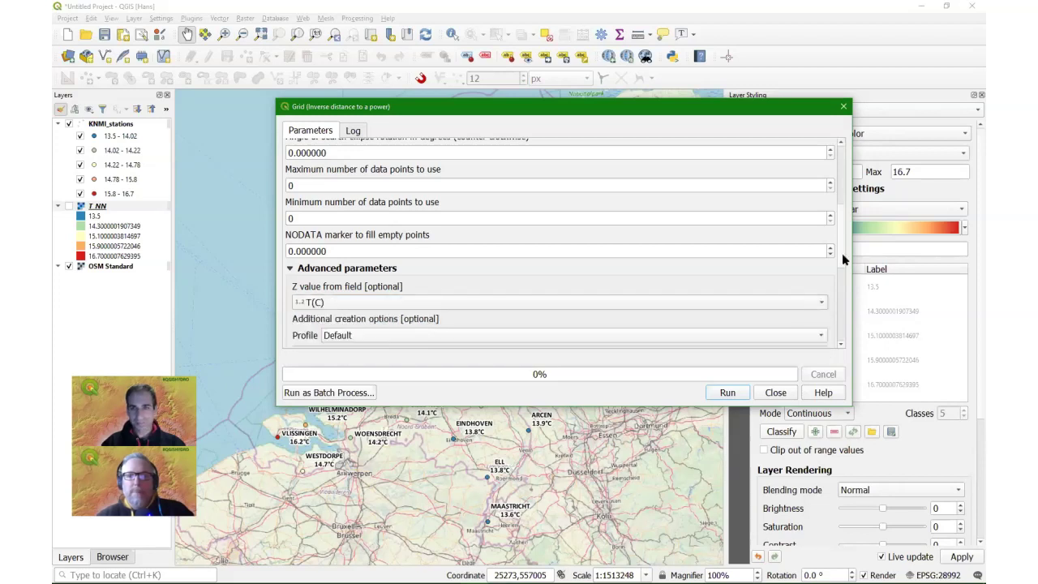
scroll(835, 294, down, 2)
scroll(840, 325, down, 2)
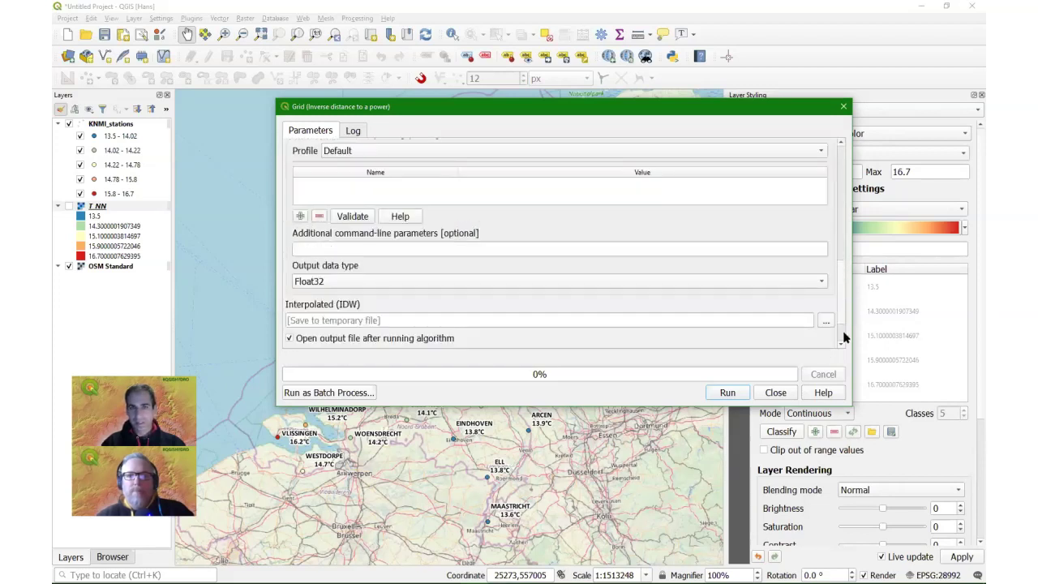
scroll(692, 316, down, 1)
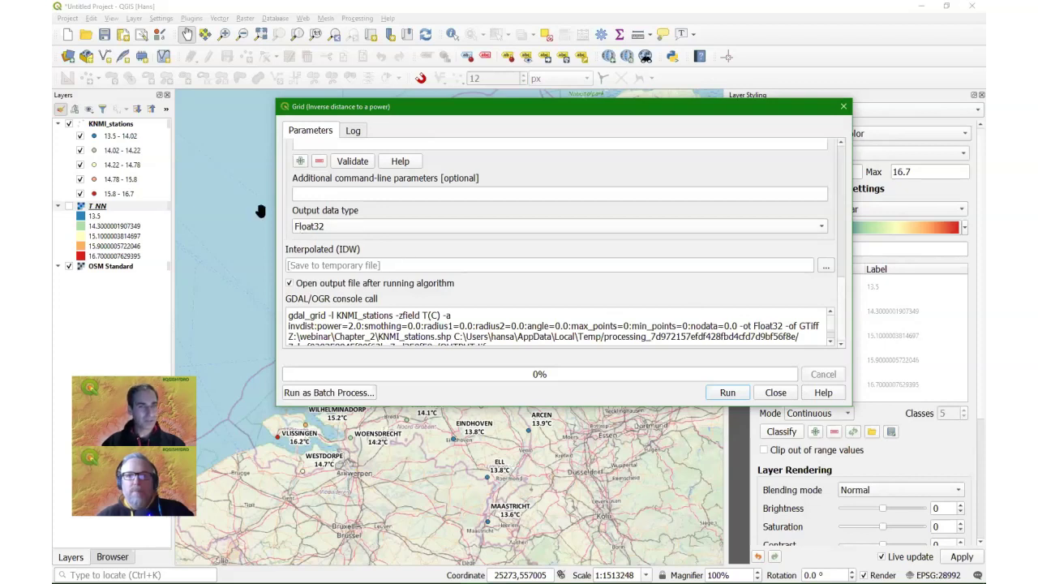
Save the IDW output as T_IDW.tif, run the interpolation and close the tool
click(826, 266)
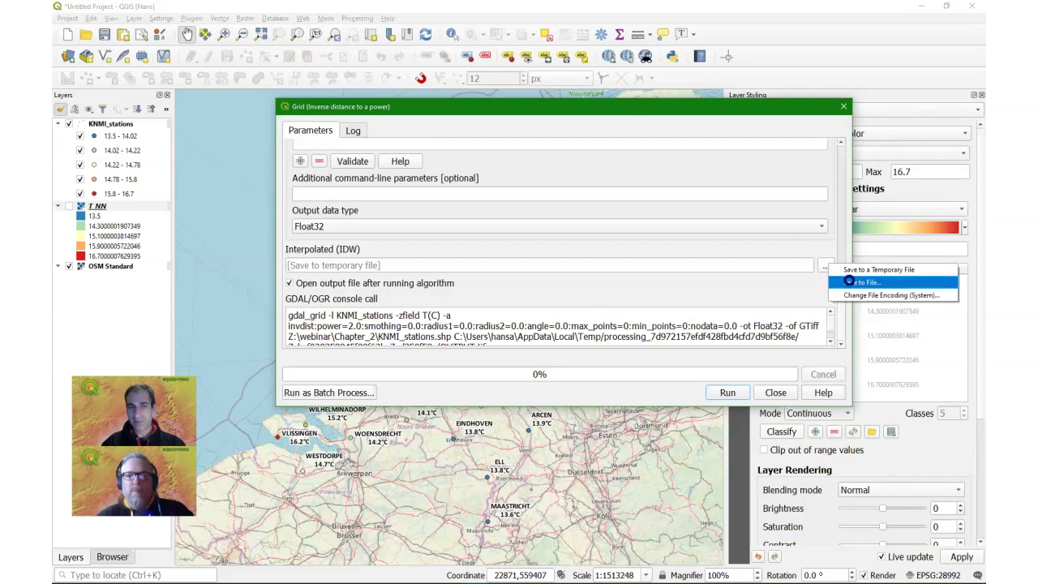
click(849, 281)
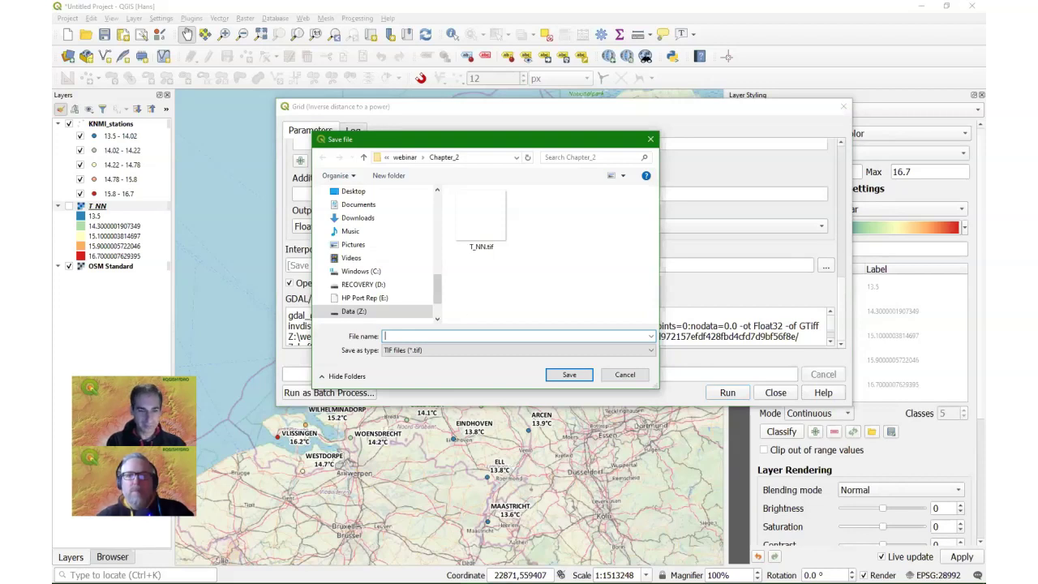
text(T_ID)
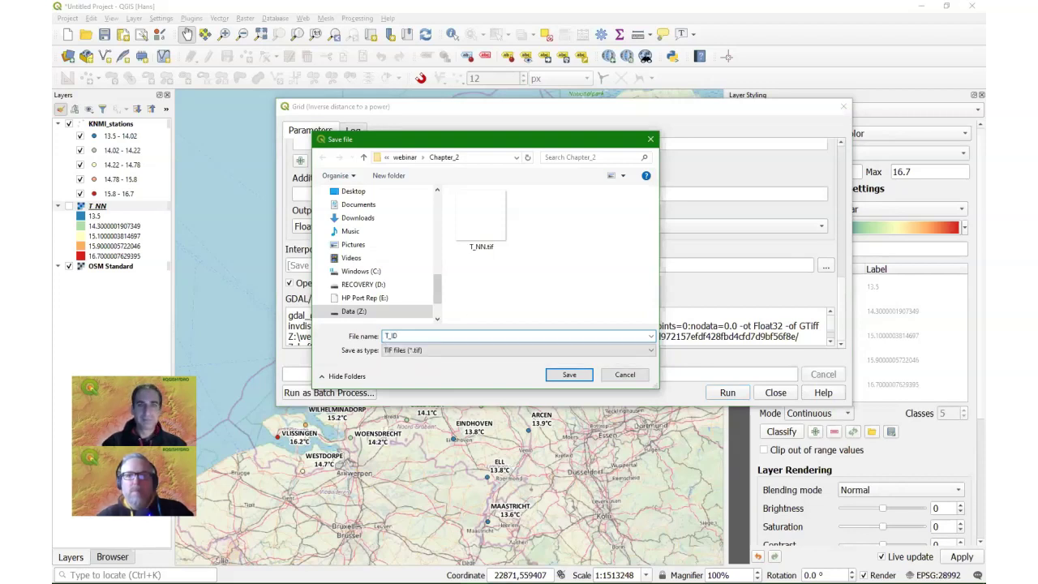
text(W)
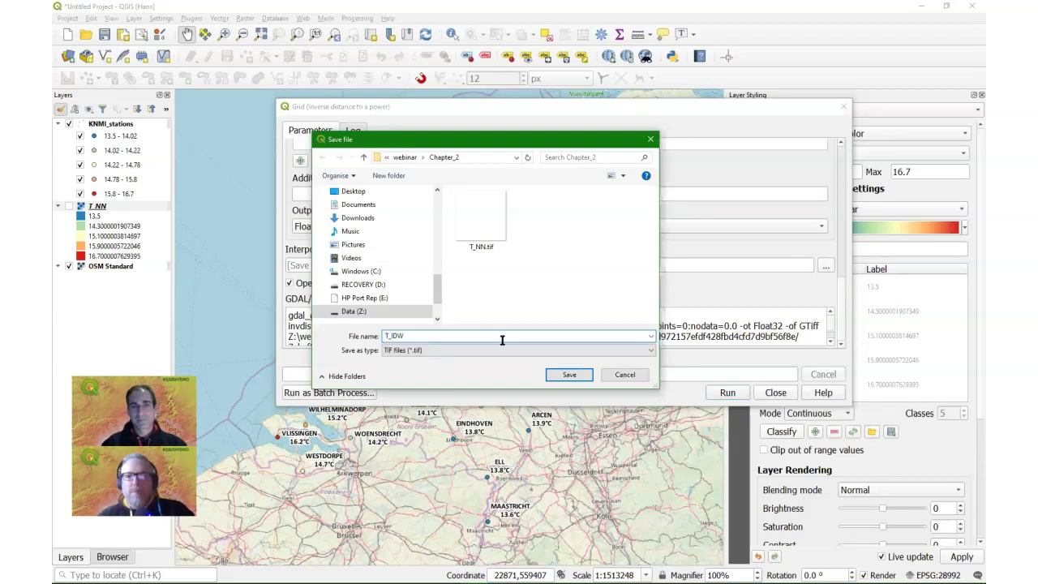
key(Return)
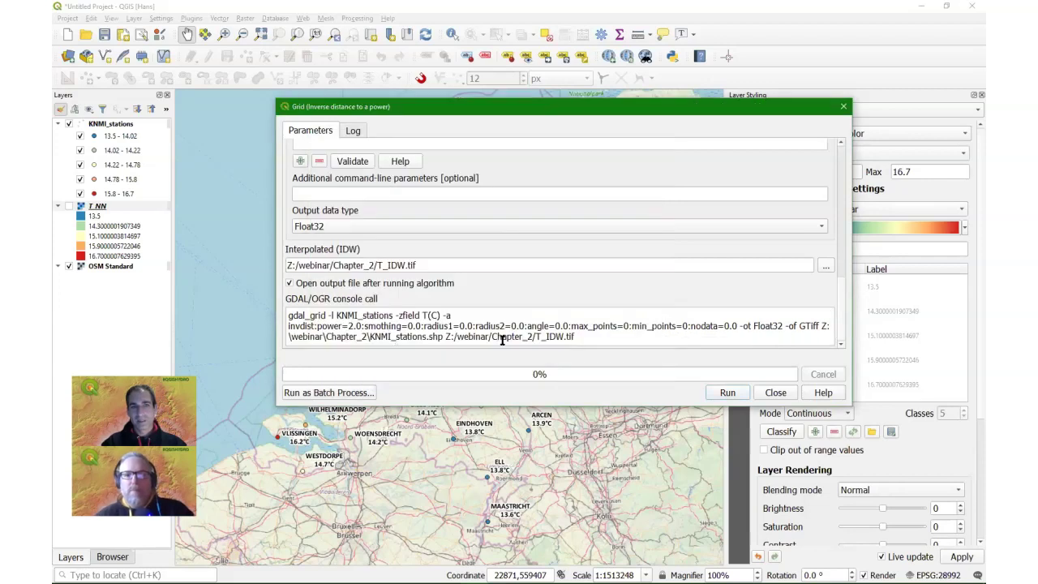
click(728, 393)
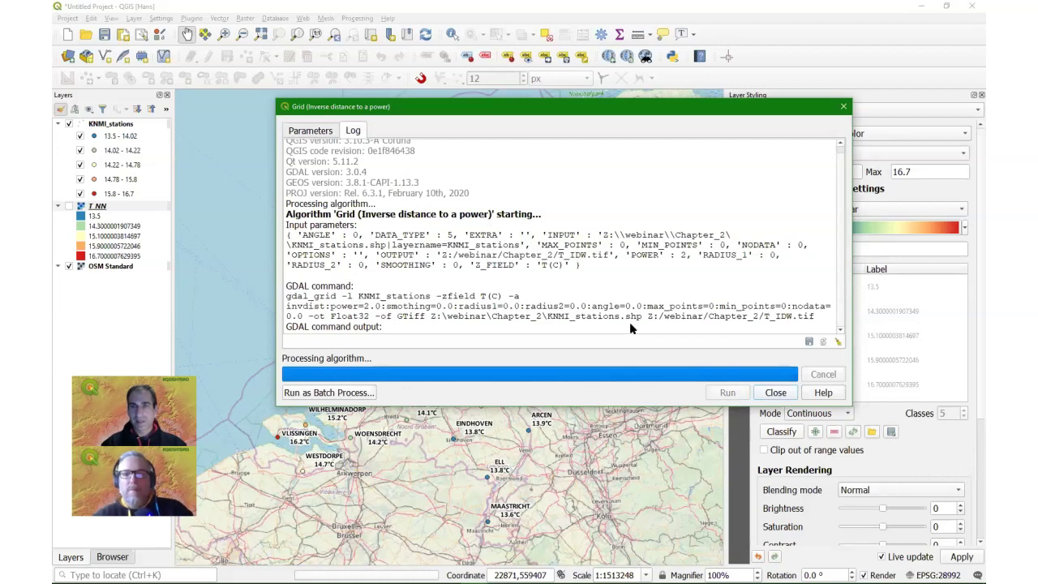
click(843, 107)
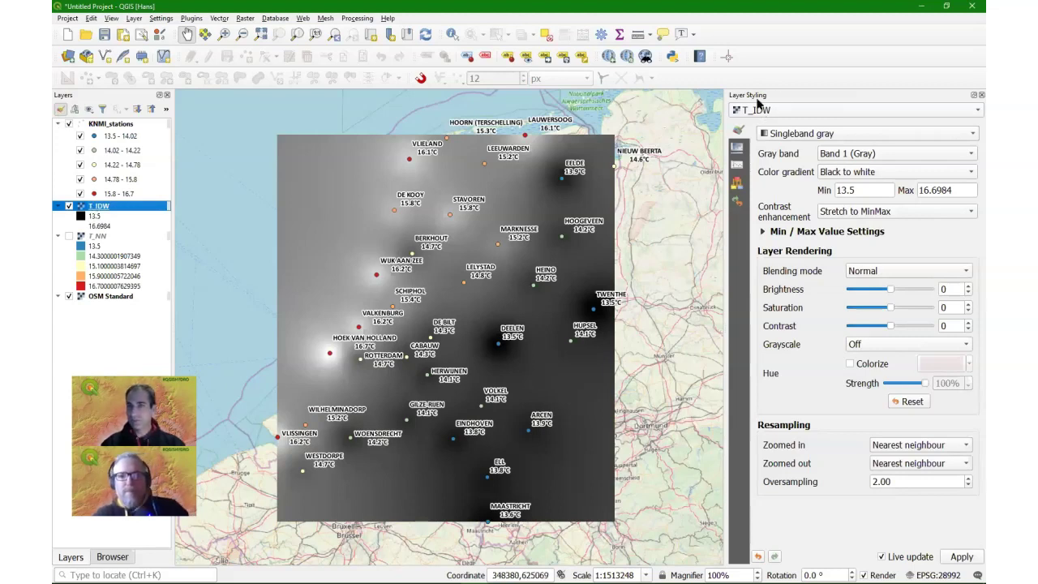
Compute the T_IDW histogram, then expand Min / Max Value Settings in Symbology
click(738, 164)
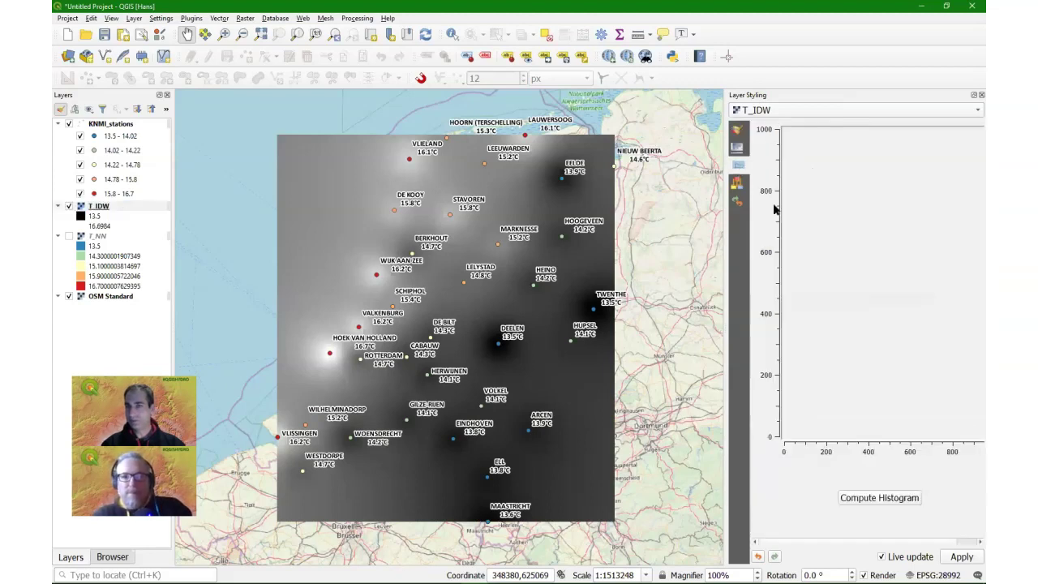
click(883, 499)
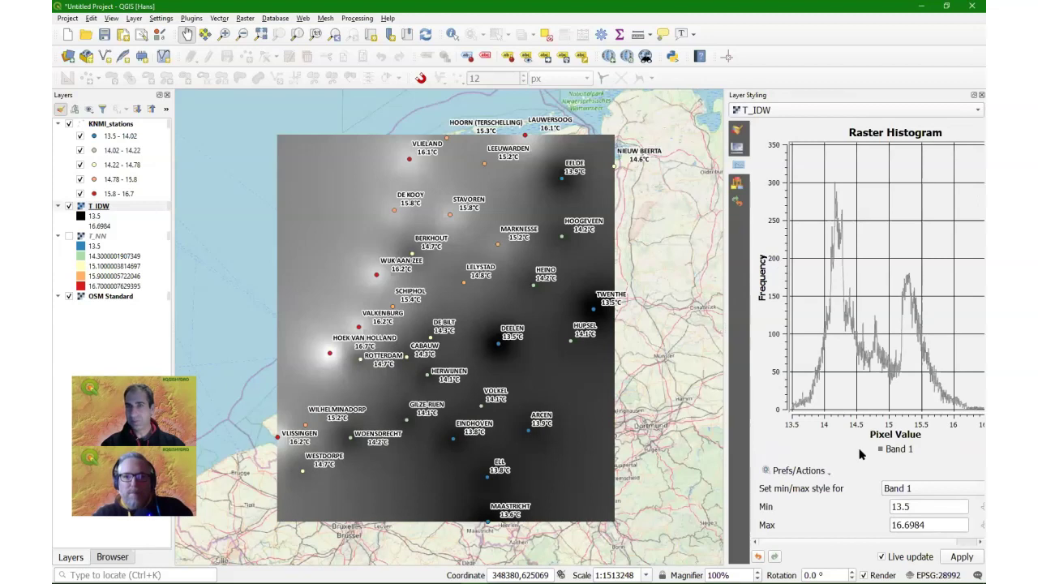
click(737, 136)
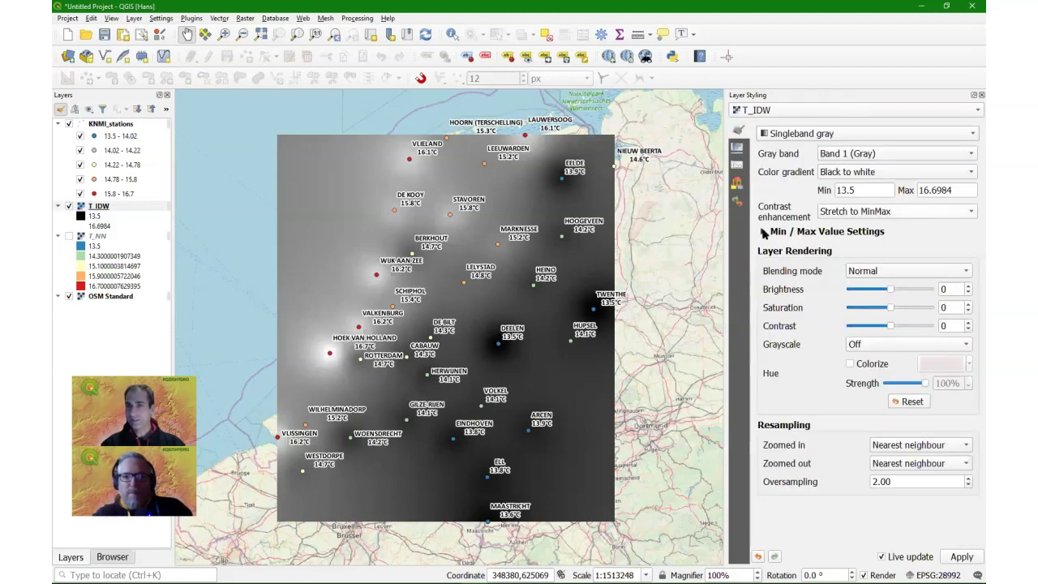
click(822, 230)
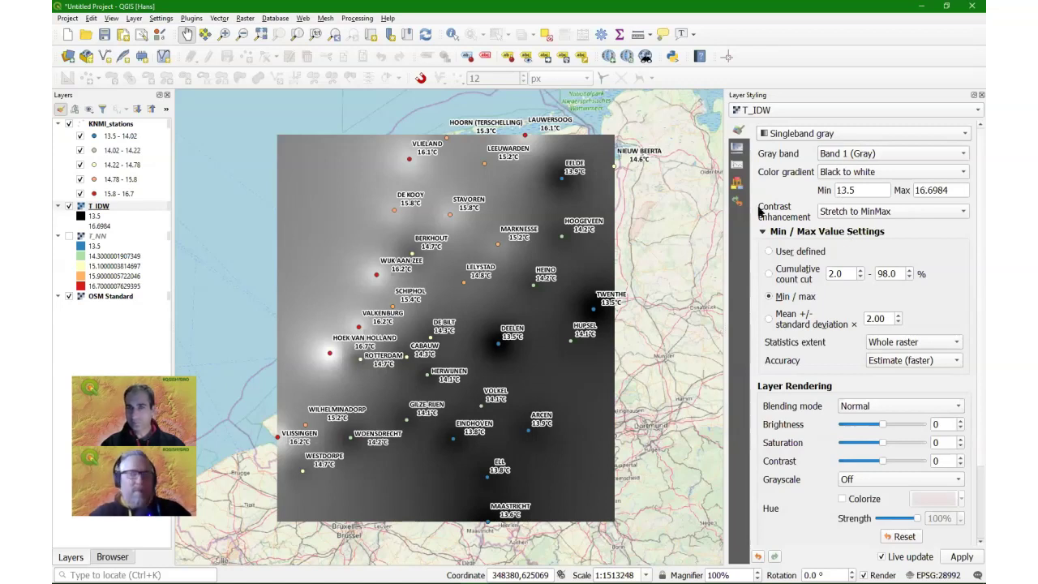
Render T_IDW as singleband pseudocolor with an inverted blue-to-red ramp, then close Layer Styling
click(875, 136)
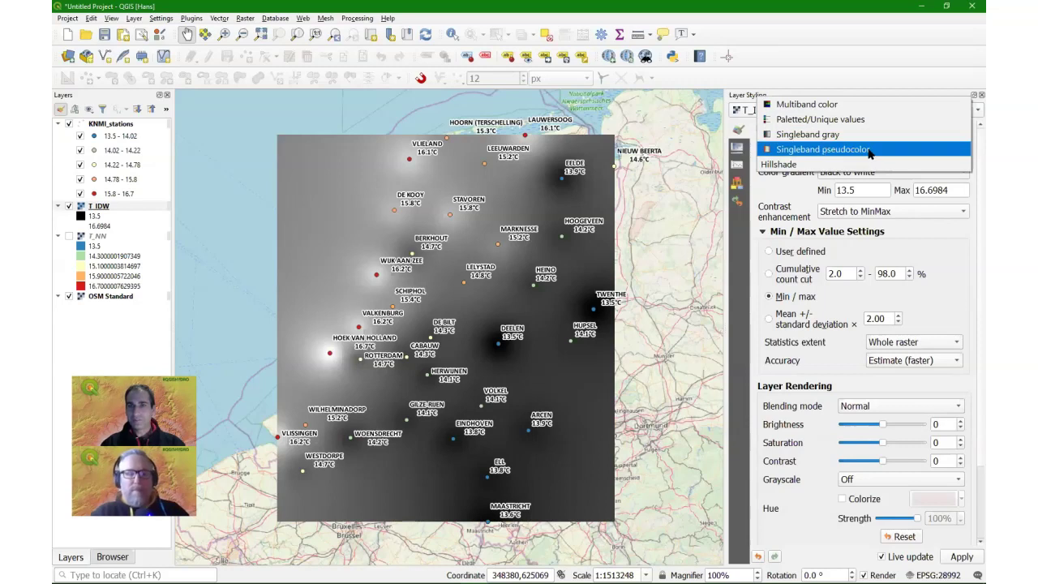
click(868, 151)
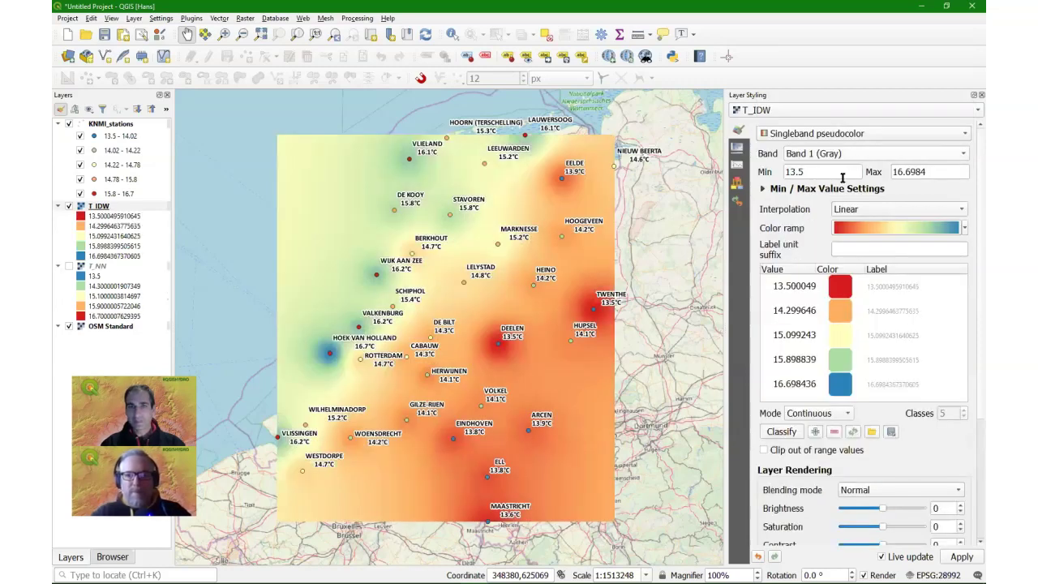
click(885, 230)
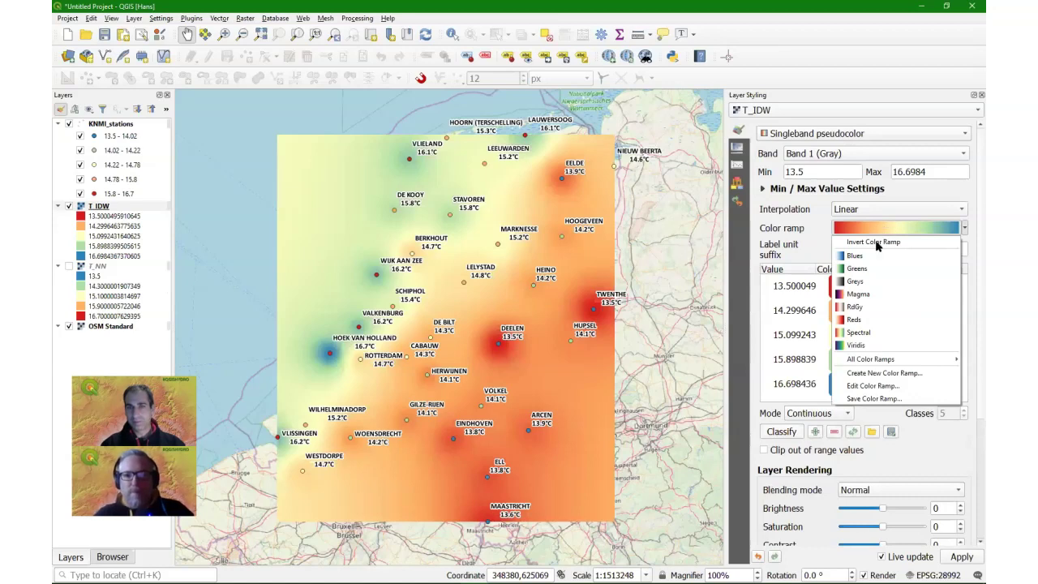
click(879, 244)
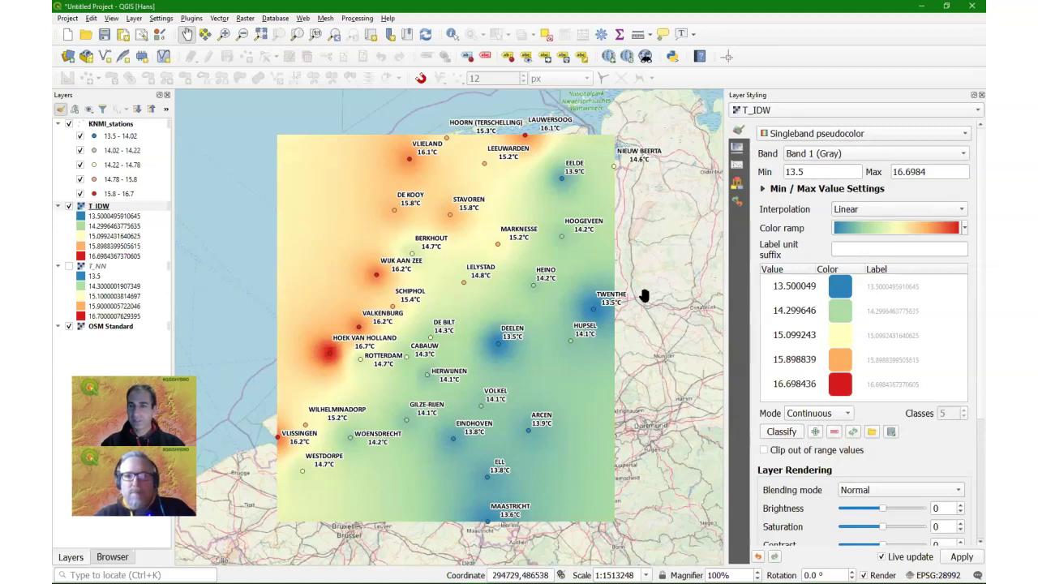
click(979, 95)
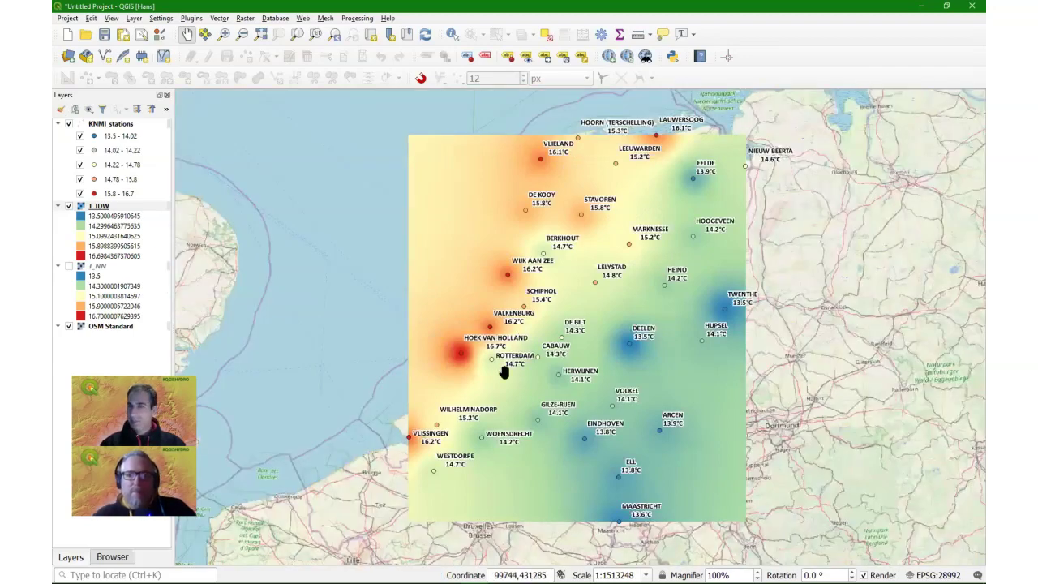
Open T_IDW's Transparency styling settings and try the Global Opacity slider
click(99, 209)
click(58, 111)
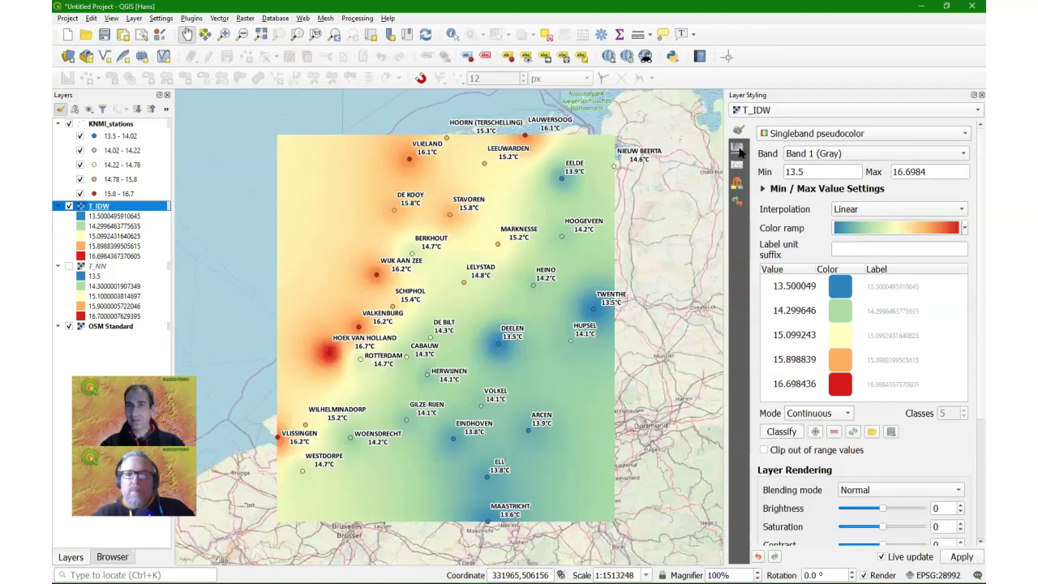
click(738, 147)
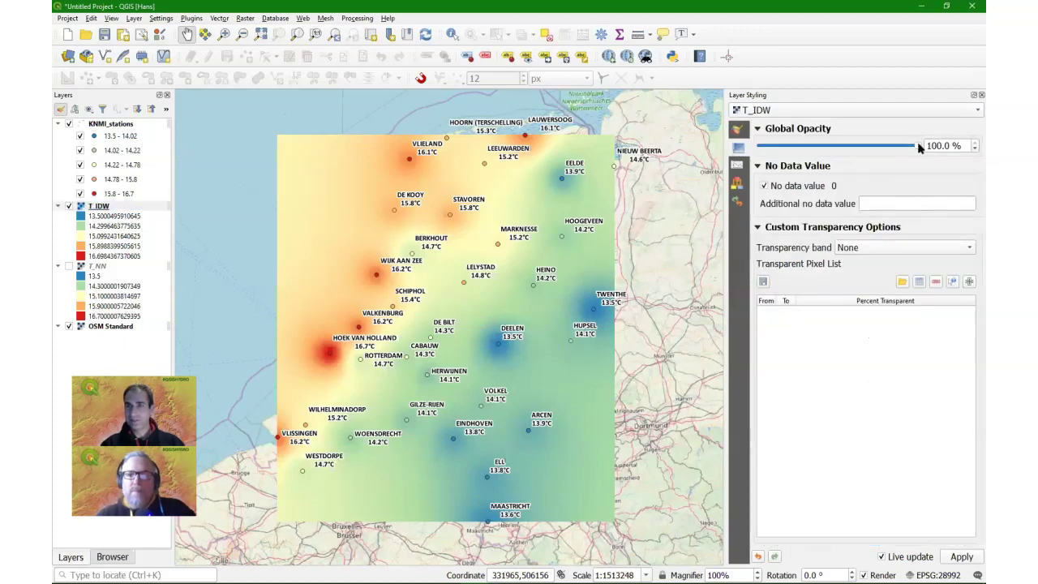
mouse_move(918, 146)
mouse_down()
mouse_move(841, 148)
mouse_move(917, 150)
mouse_up()
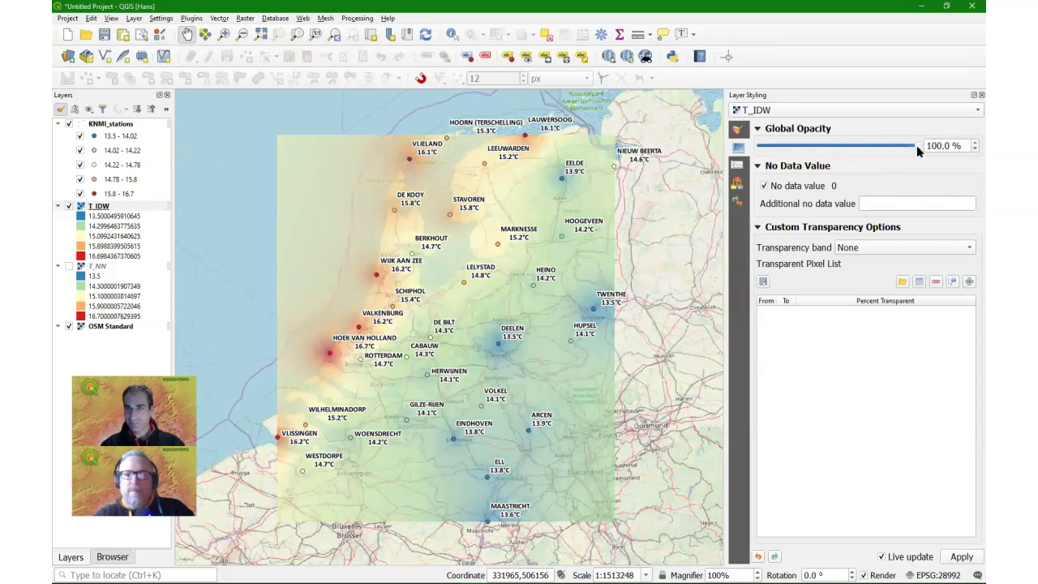
Set T_IDW's blending mode to Multiply and zoom out to the whole Netherlands over OSM Standard
click(739, 130)
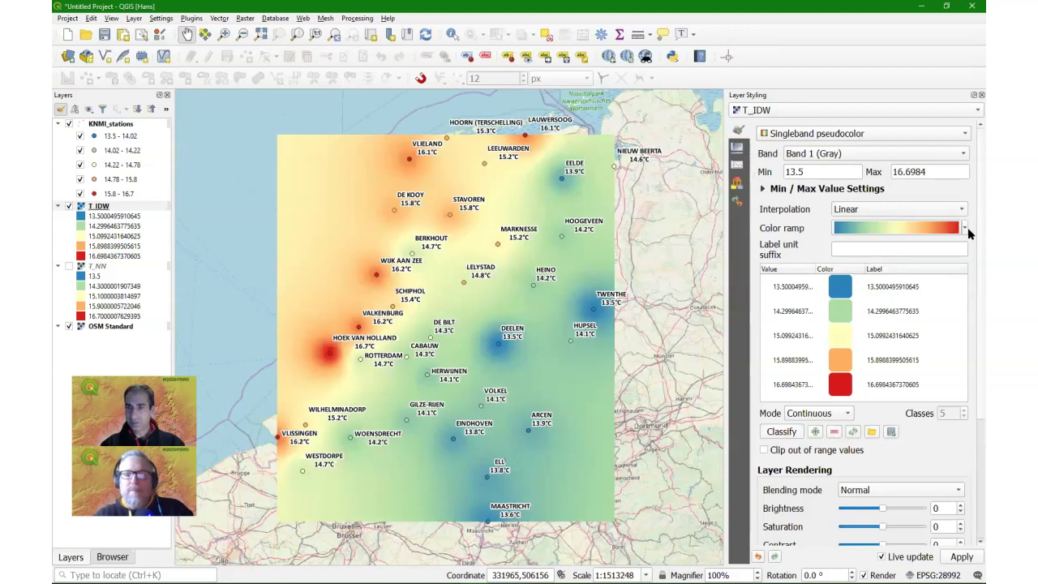
scroll(969, 244, down, 1)
scroll(765, 395, down, 3)
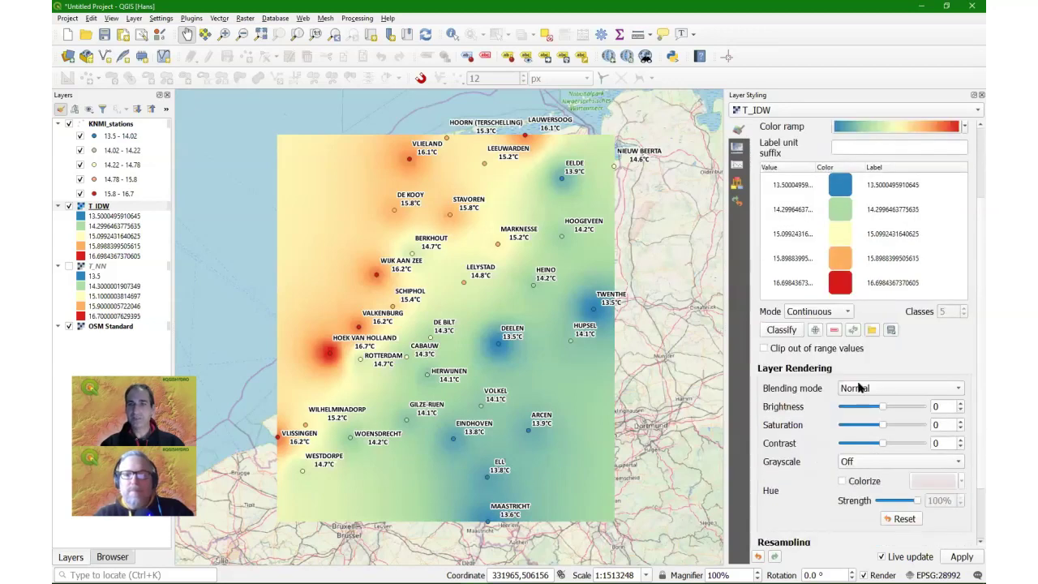
click(859, 388)
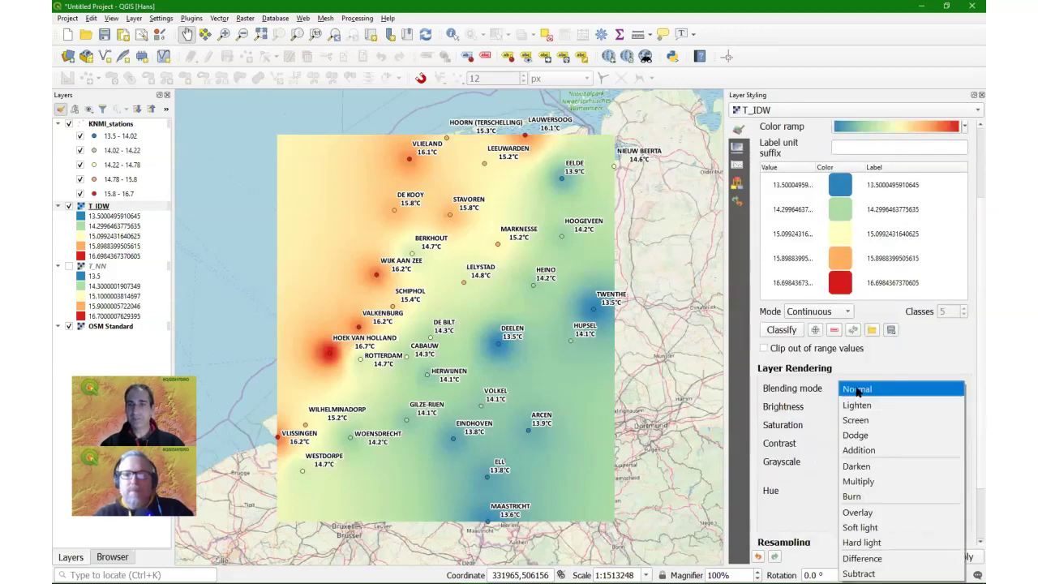
click(880, 483)
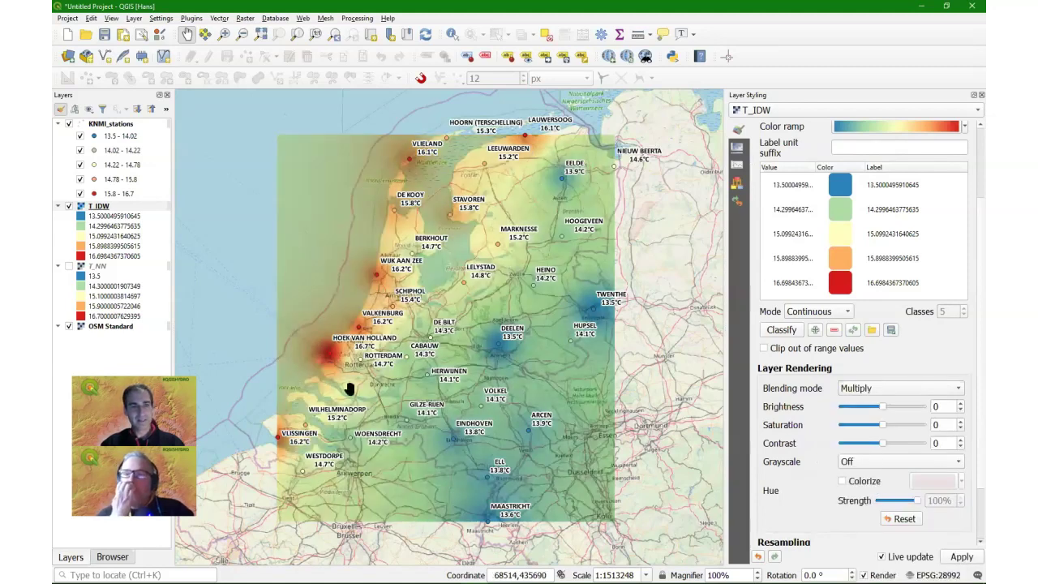
scroll(347, 387, up, 1)
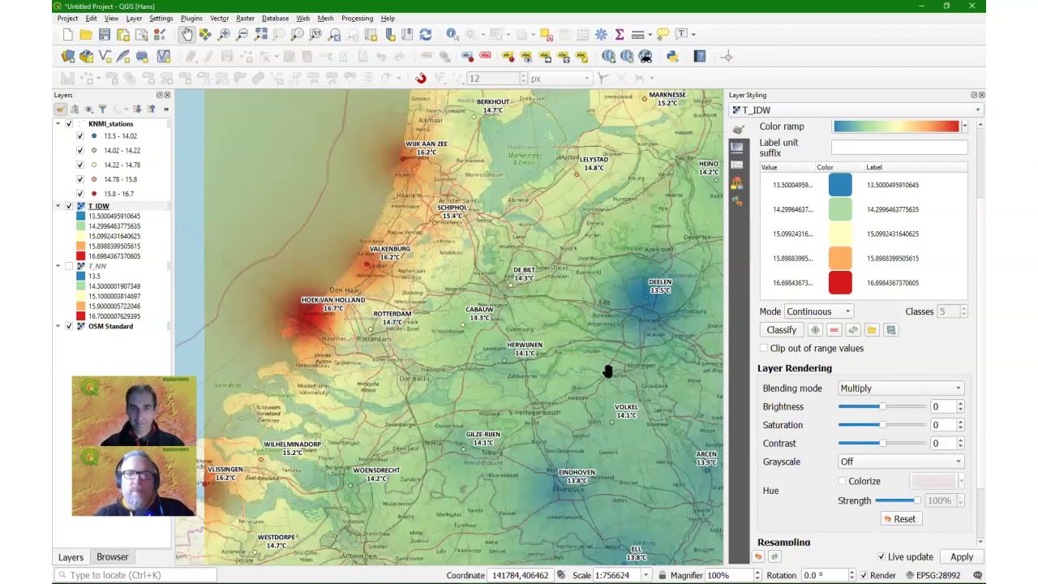
scroll(603, 354, down, 1)
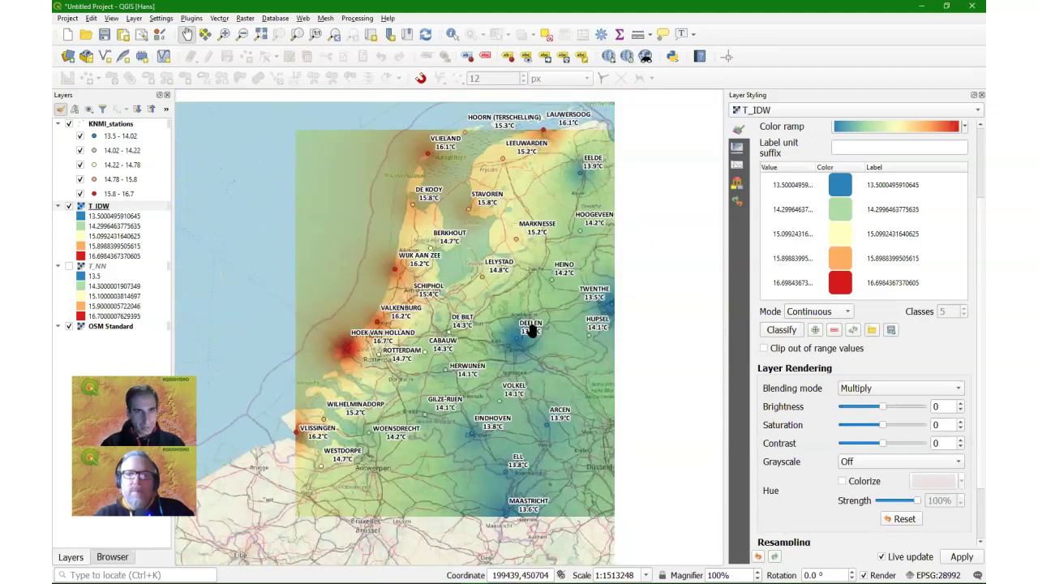
Copy the style of the T_IDW layer
click(73, 210)
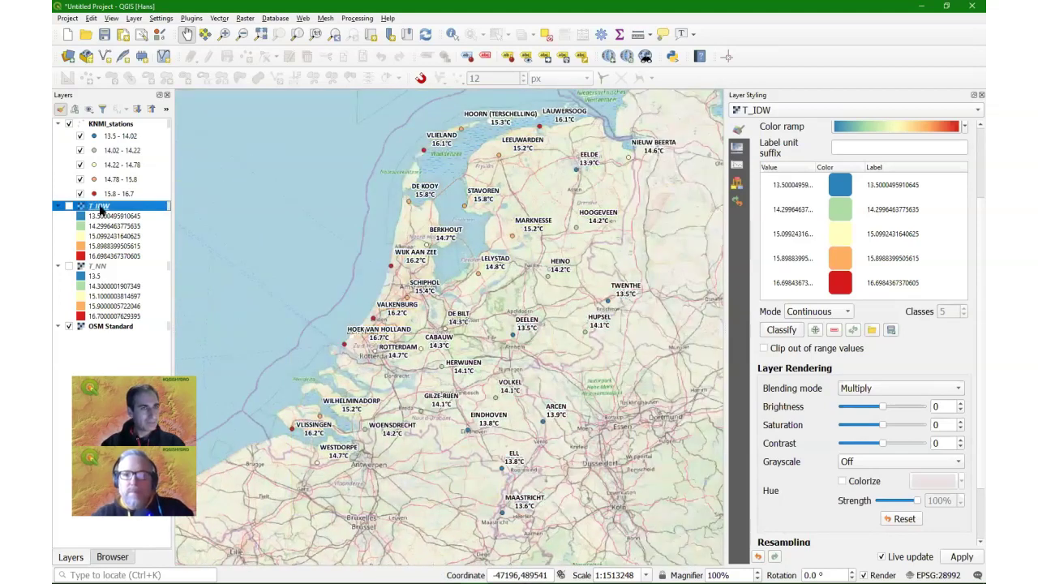
right_click(103, 210)
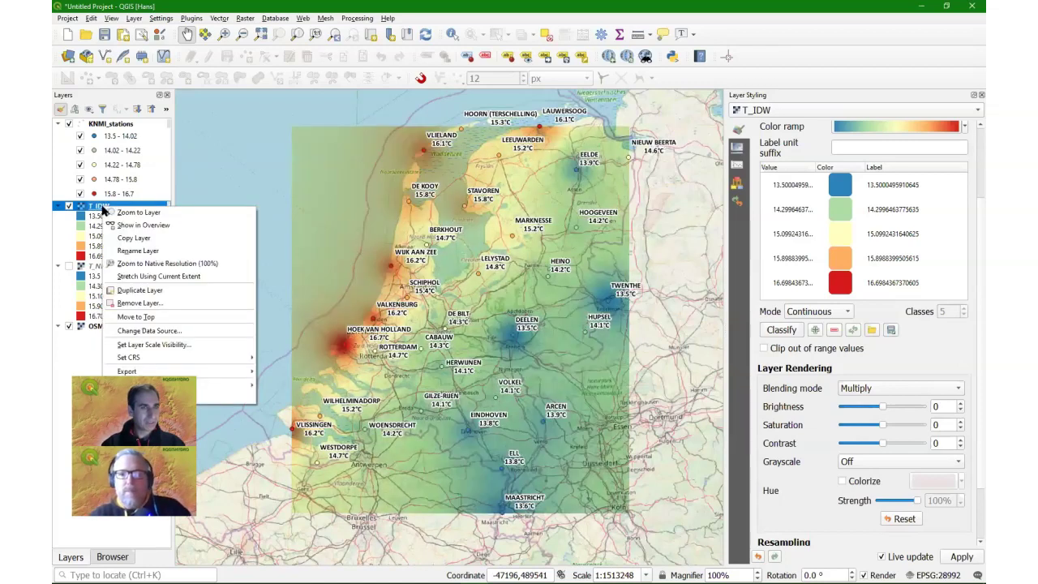
click(280, 386)
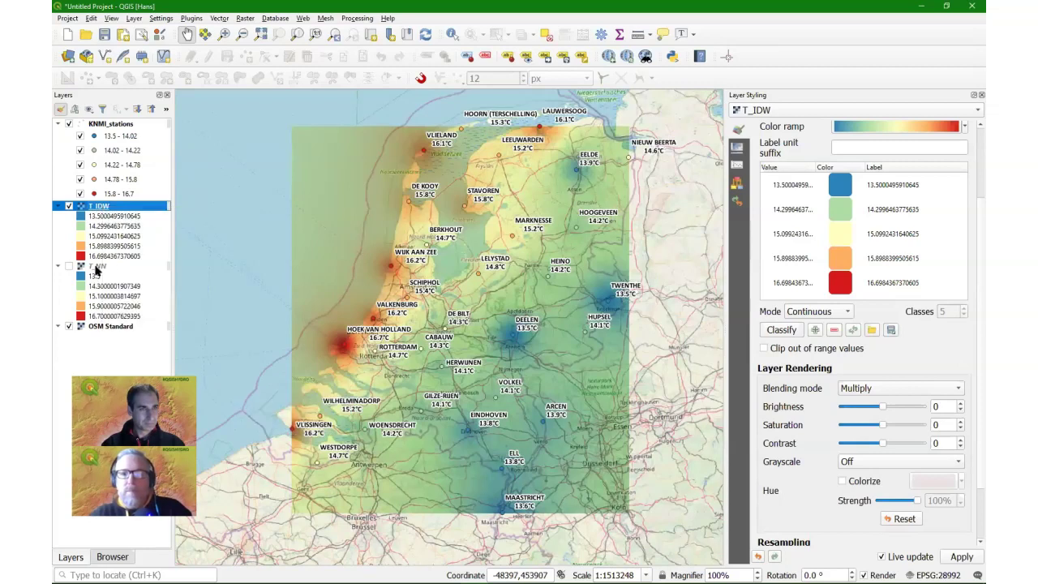
Paste the copied style onto T_NN and hide the T_IDW raster
click(96, 268)
right_click(96, 267)
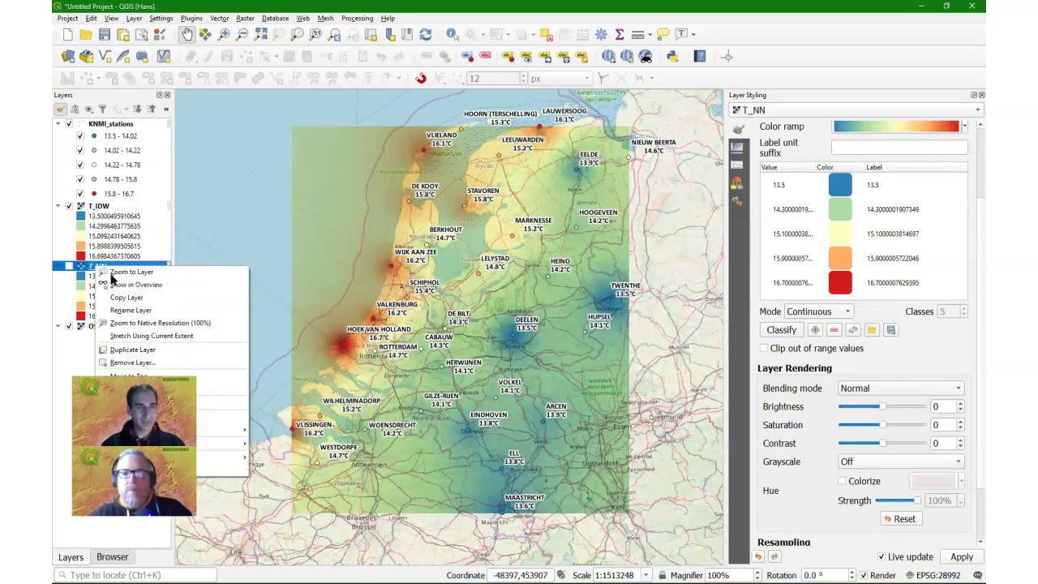
mouse_move(227, 389)
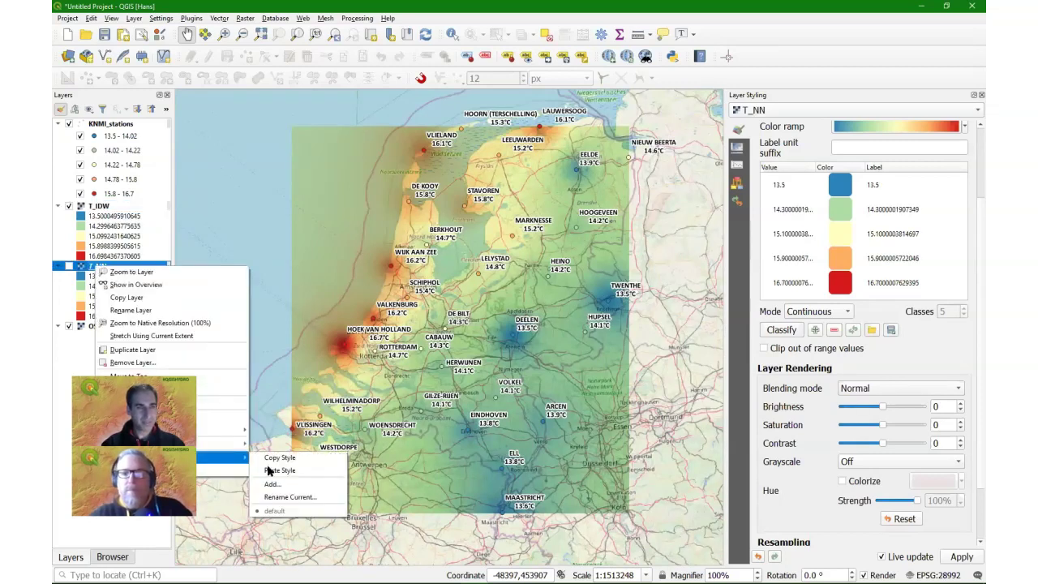
key(Return)
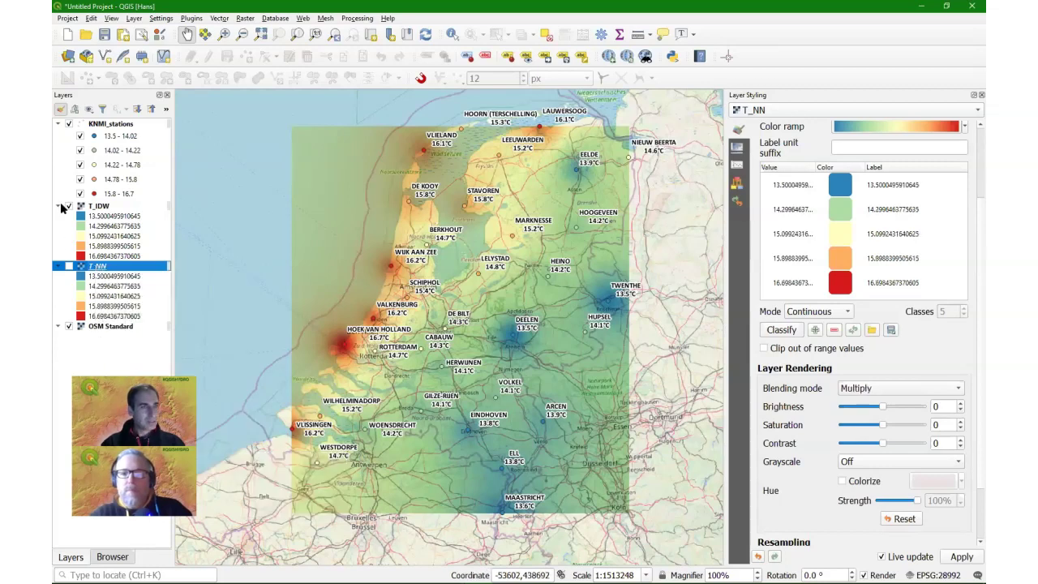
click(69, 206)
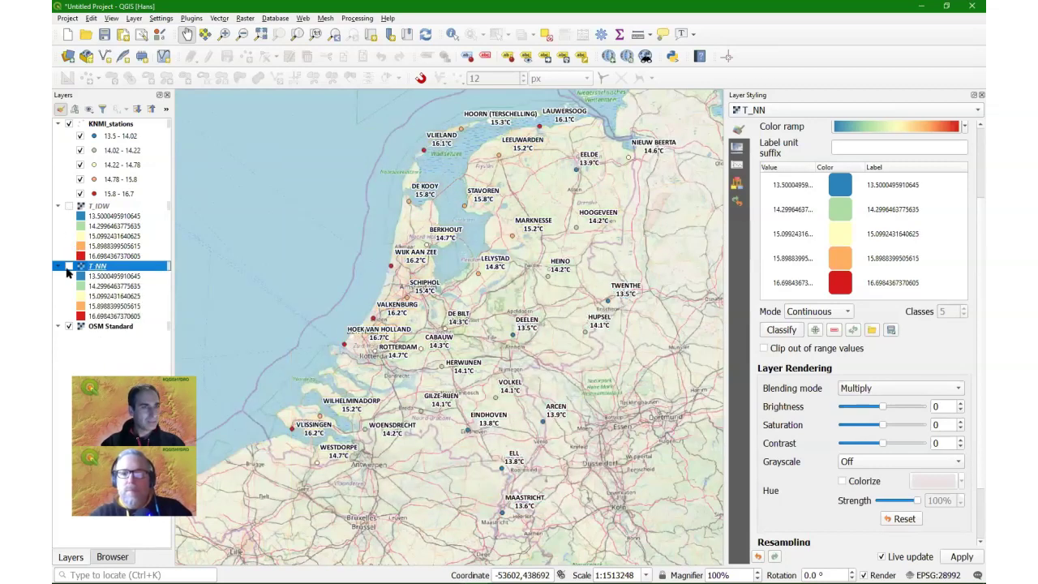
Show T_NN to compare its blocky cells, then switch back to showing only T_IDW
click(69, 266)
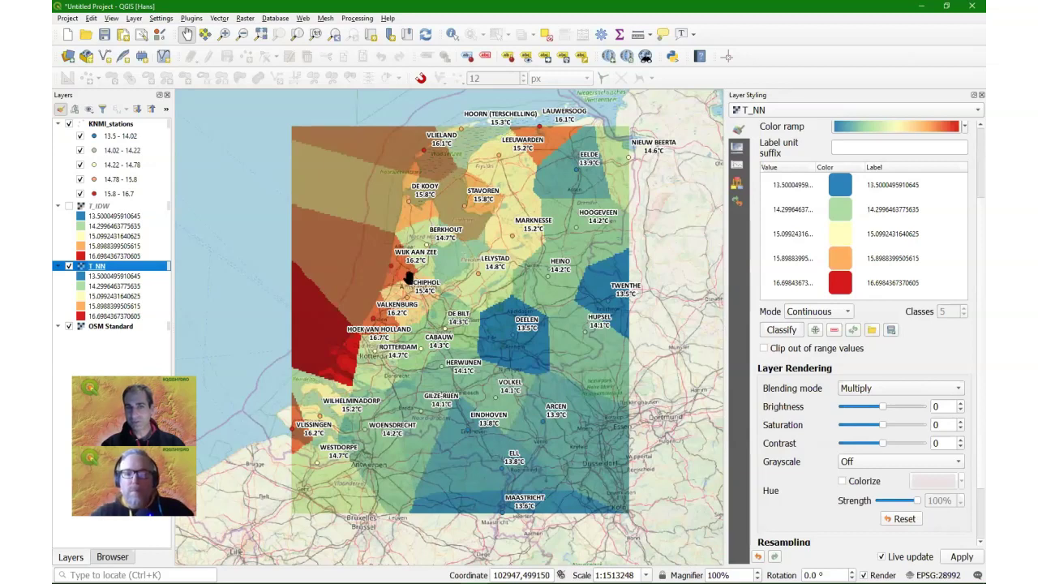
click(69, 266)
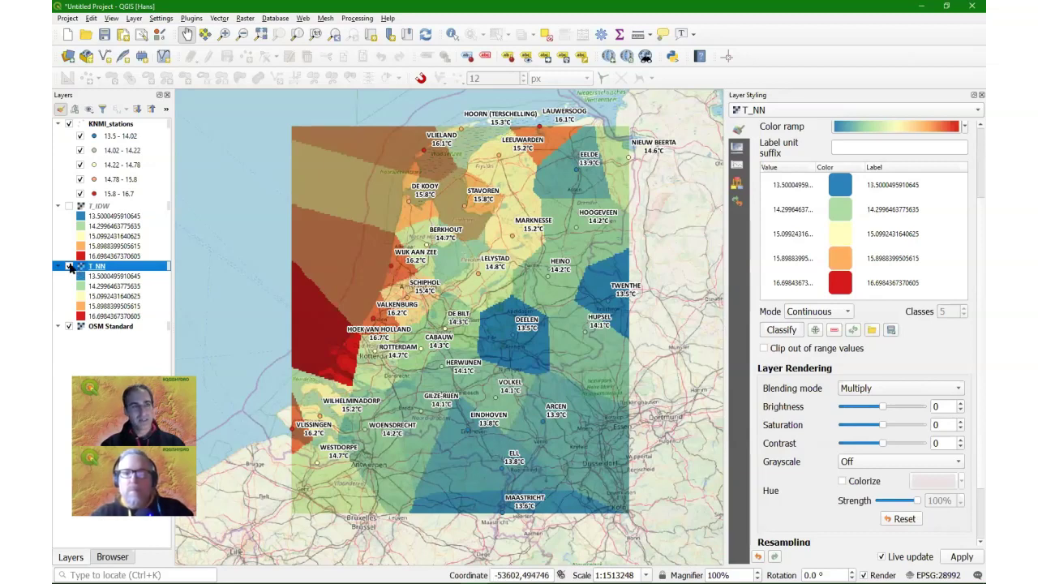
click(69, 206)
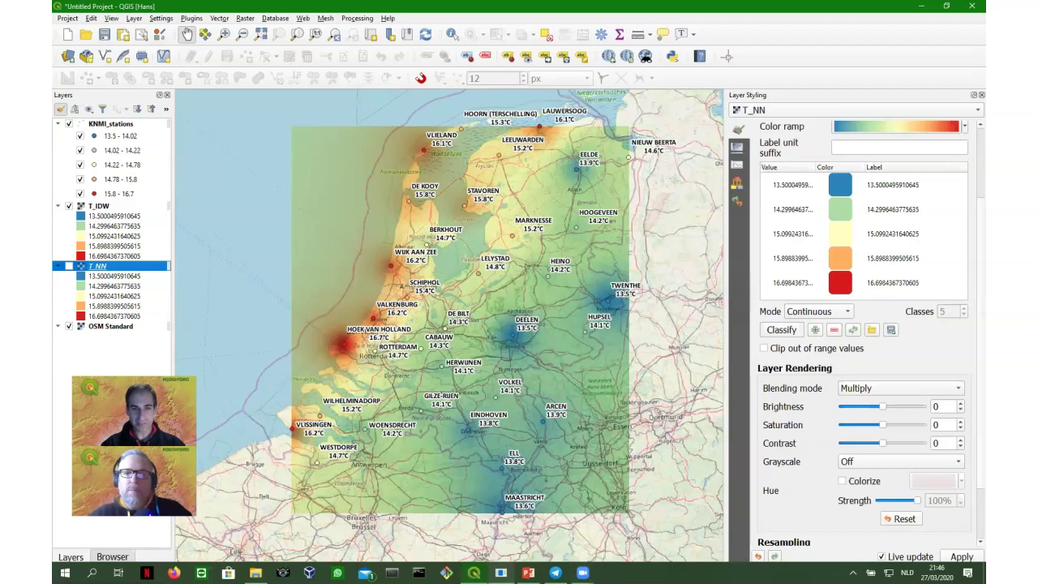
Switch to the '*ch2 - QGIS' project window with its 3D map view
mouse_move(501, 573)
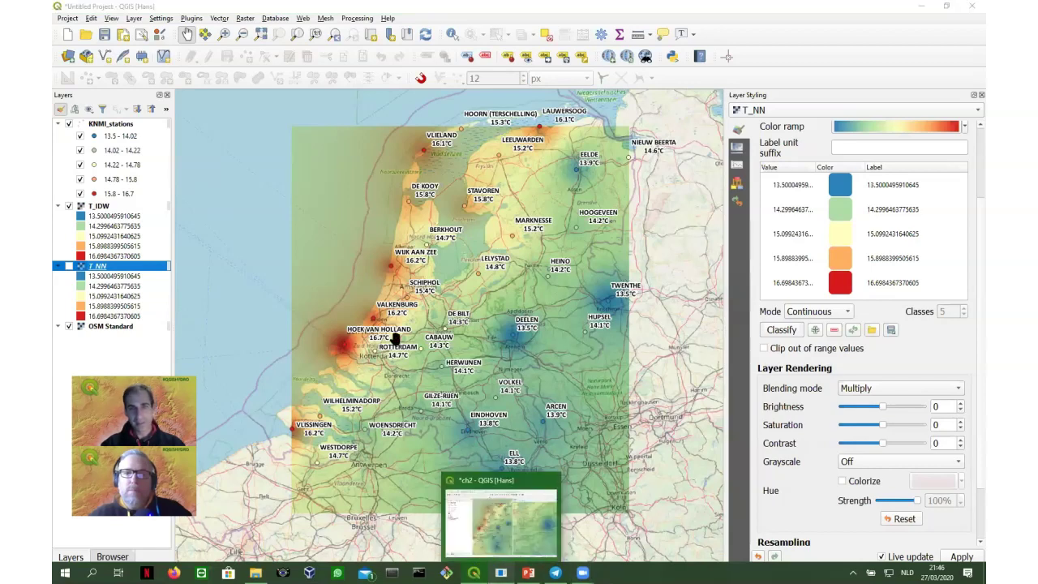
click(501, 573)
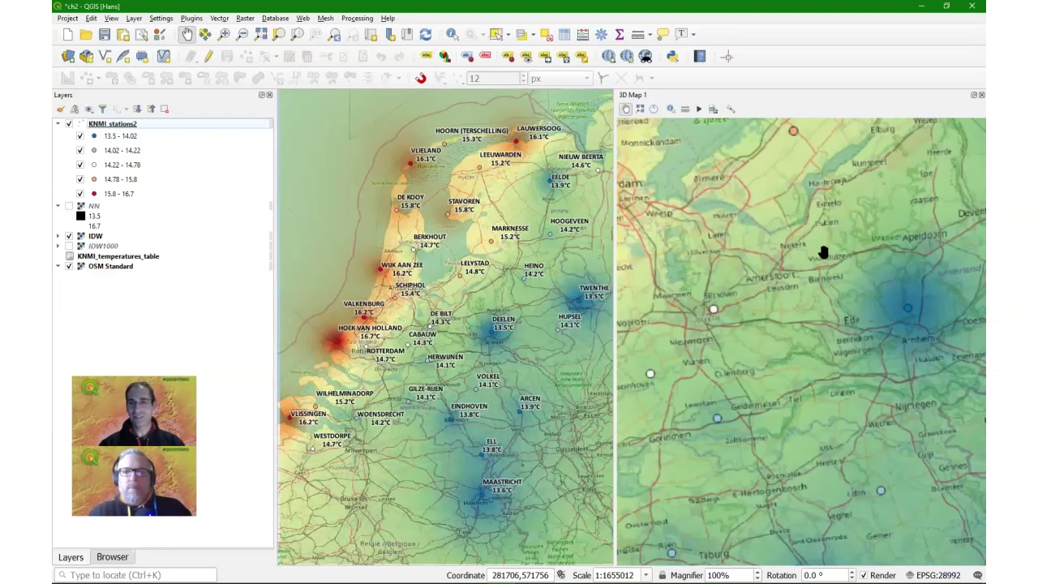
Tilt, rotate, pan and zoom the 3D map around Den Haag, Nijmegen and into Belgium
drag(751, 233, 755, 272)
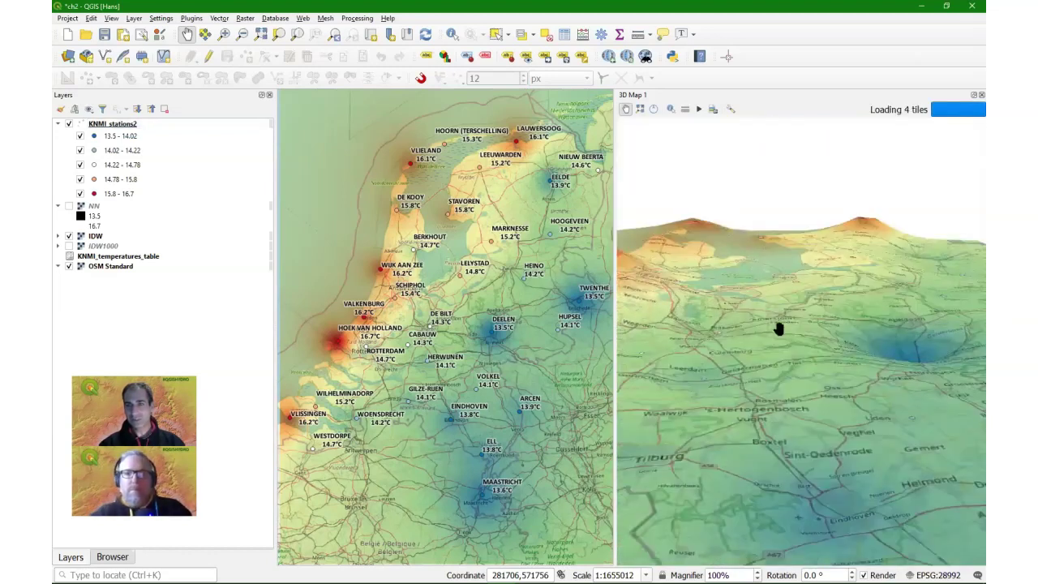
drag(779, 328, 693, 348)
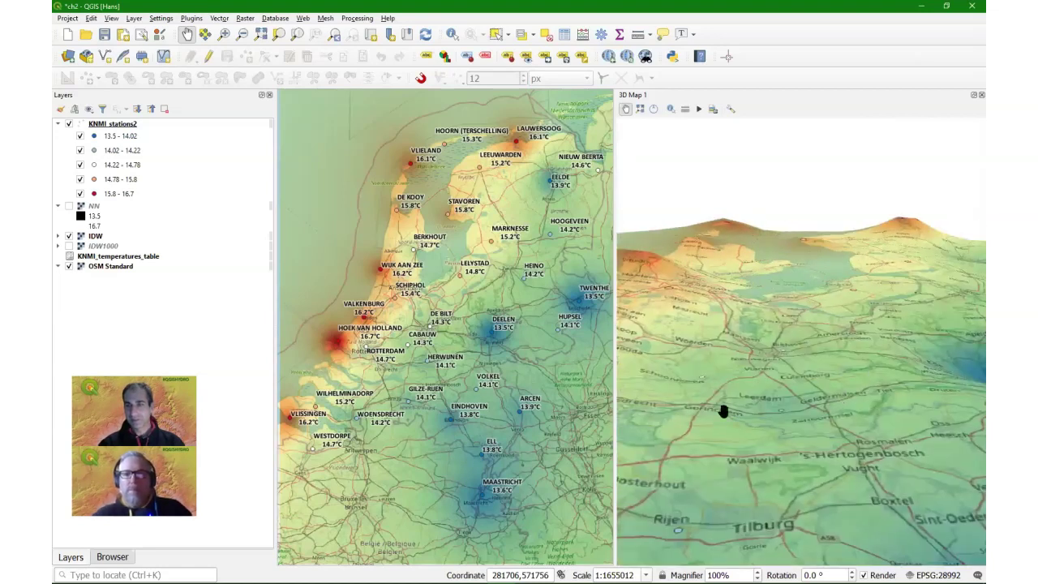
drag(724, 411, 801, 435)
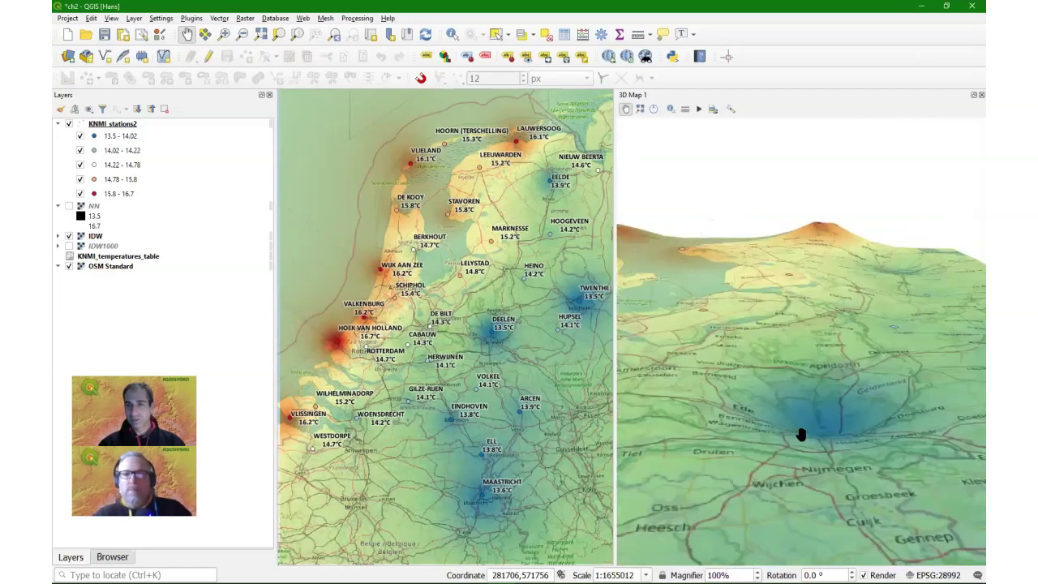
scroll(864, 429, up, 2)
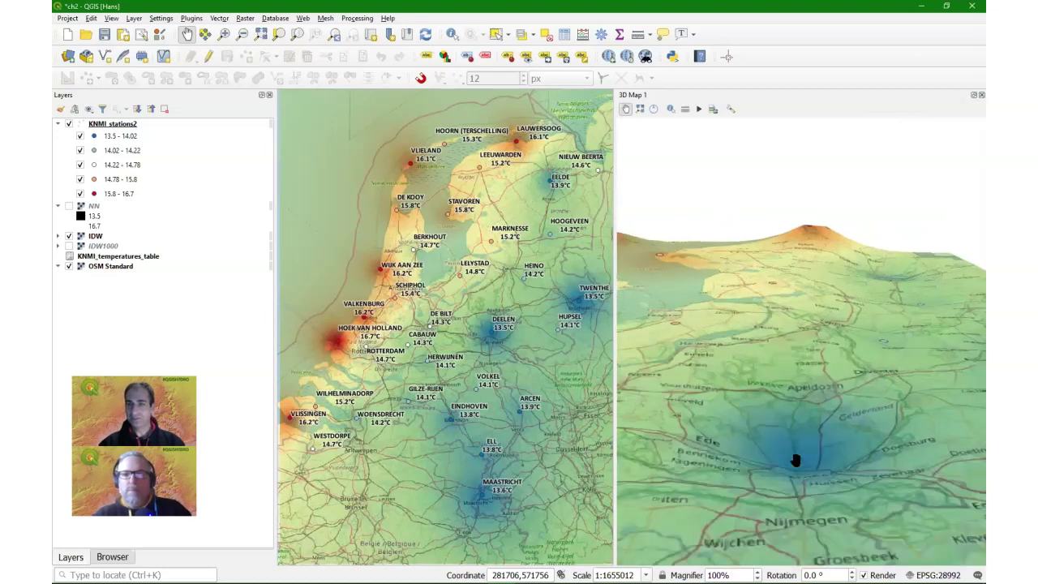
drag(789, 459, 757, 260)
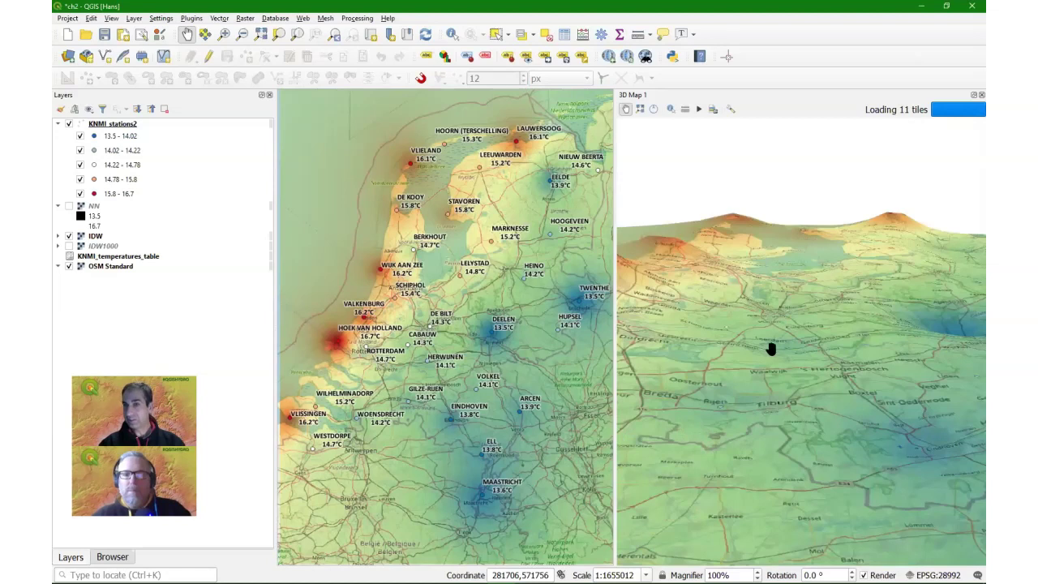
drag(771, 348, 807, 327)
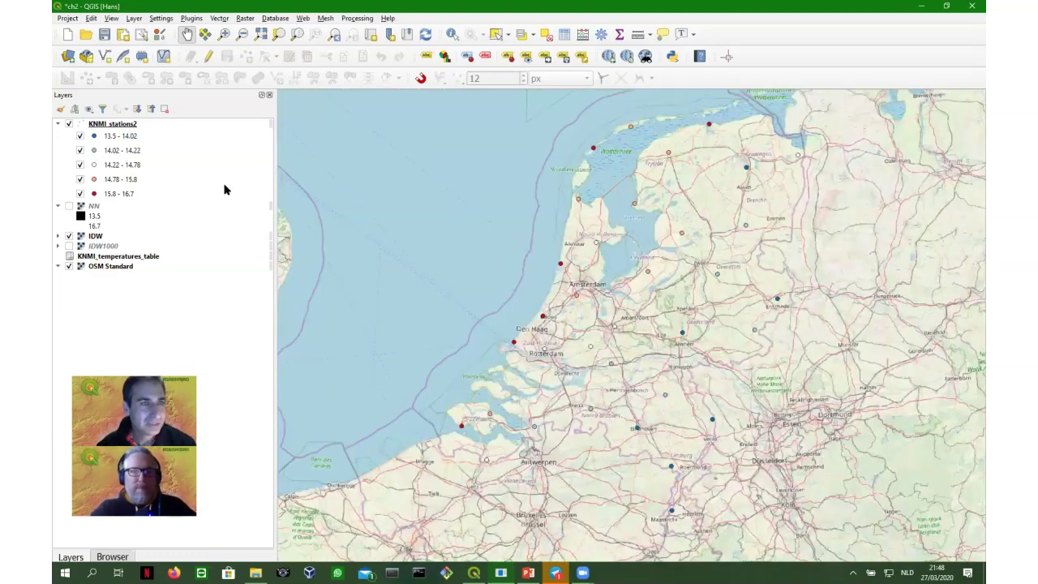
Open the context menu of the KNMI_stations2 layer
right_click(120, 122)
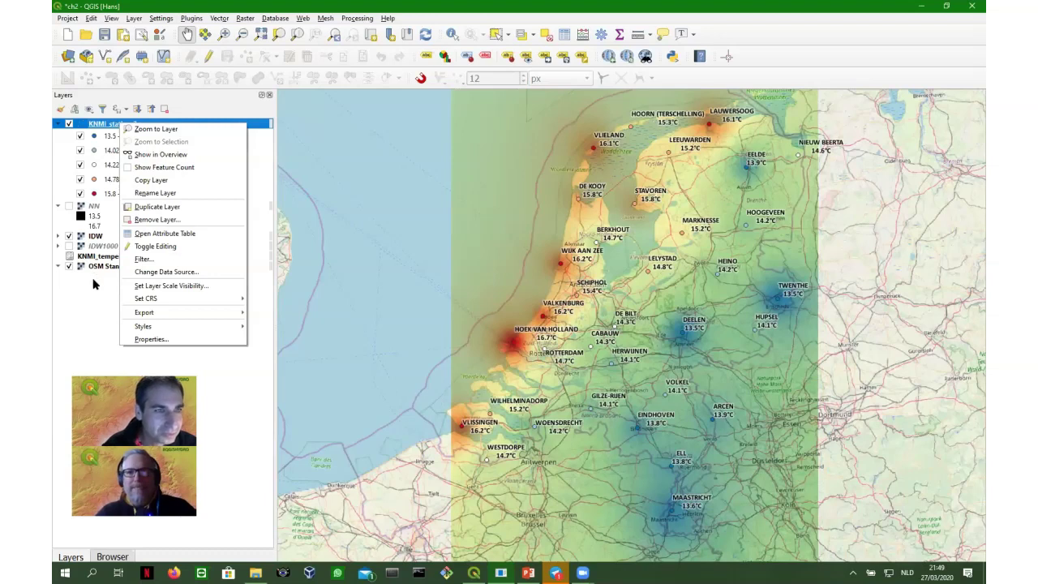
Open the KNMI_stations2 attribute table, review it, then close it
click(149, 235)
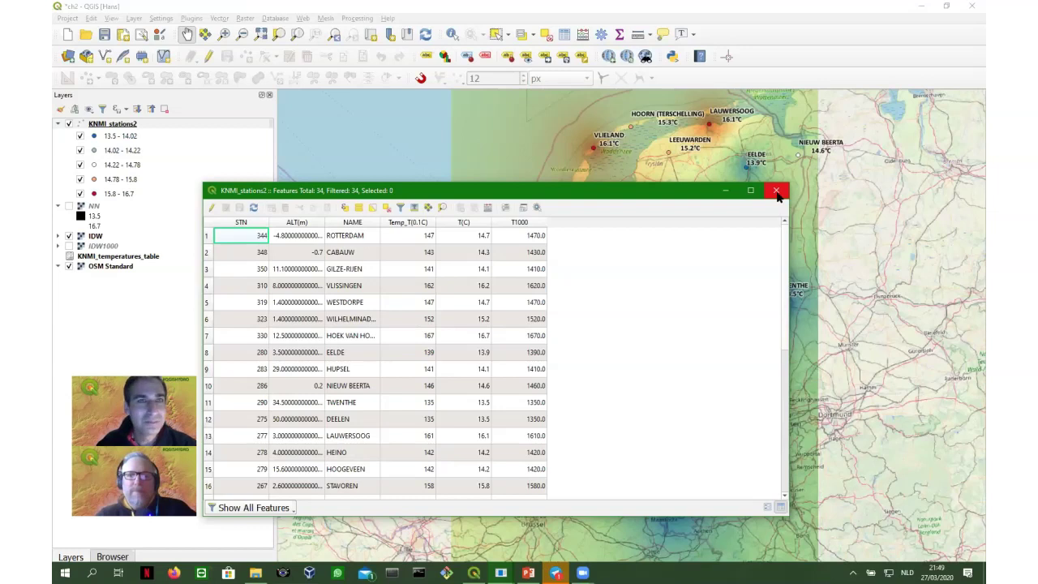
click(777, 191)
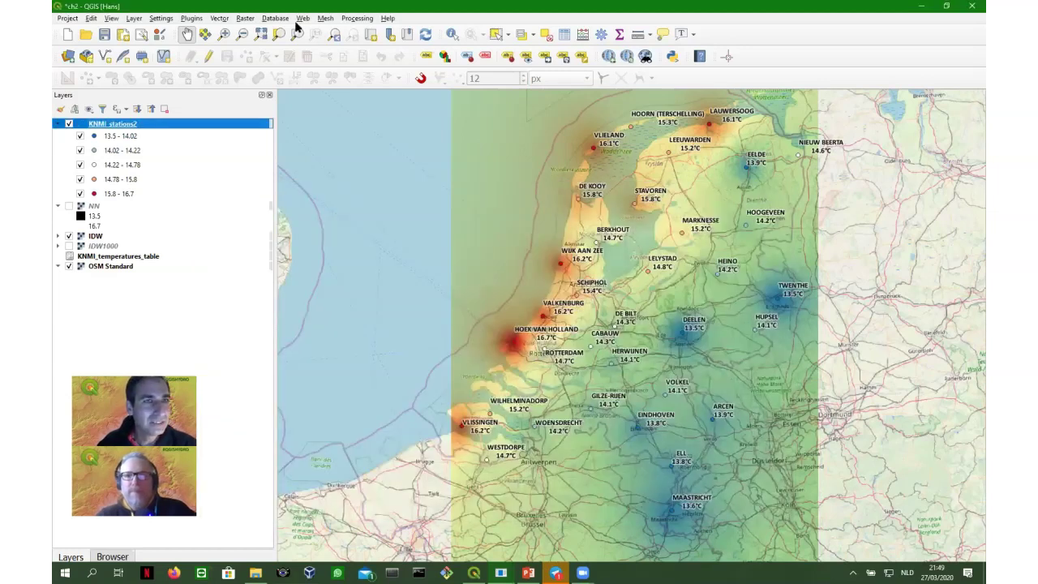
Open Grid (Nearest neighbor) from the Raster menu and set the Z value field to T1000
key(alt+r)
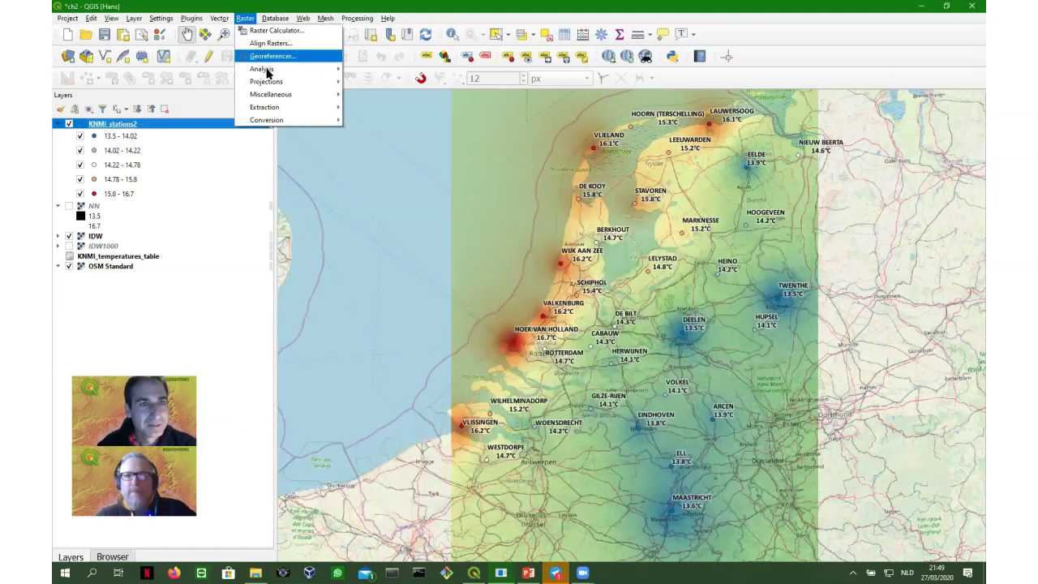
mouse_move(276, 72)
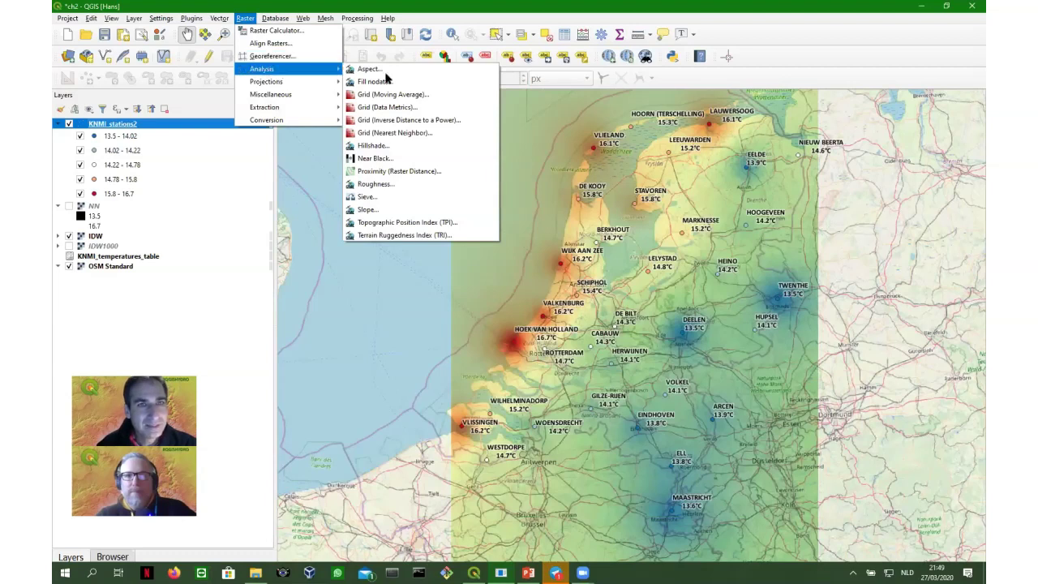
click(394, 134)
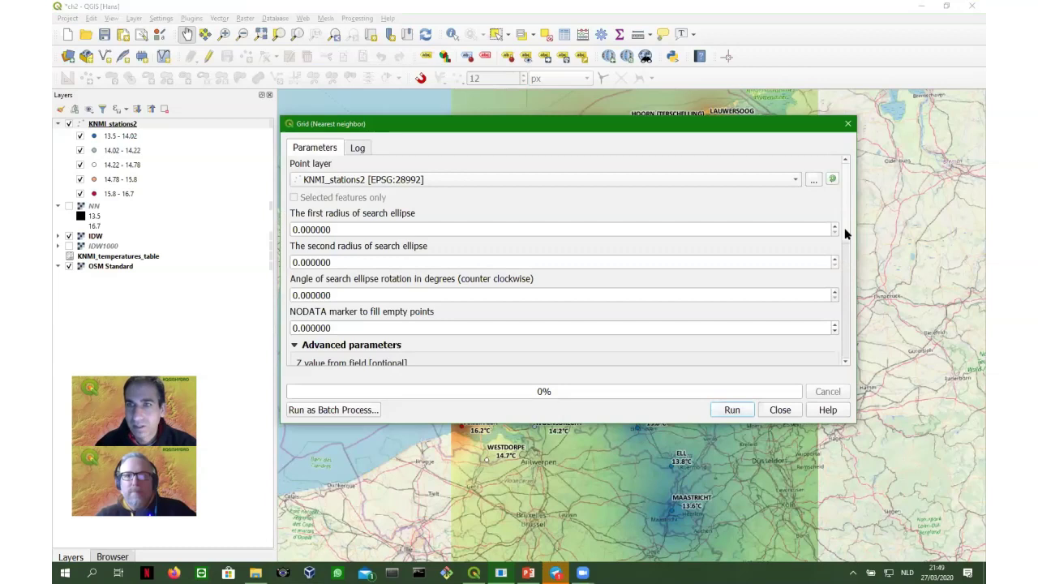
drag(846, 232, 846, 250)
scroll(844, 266, down, 2)
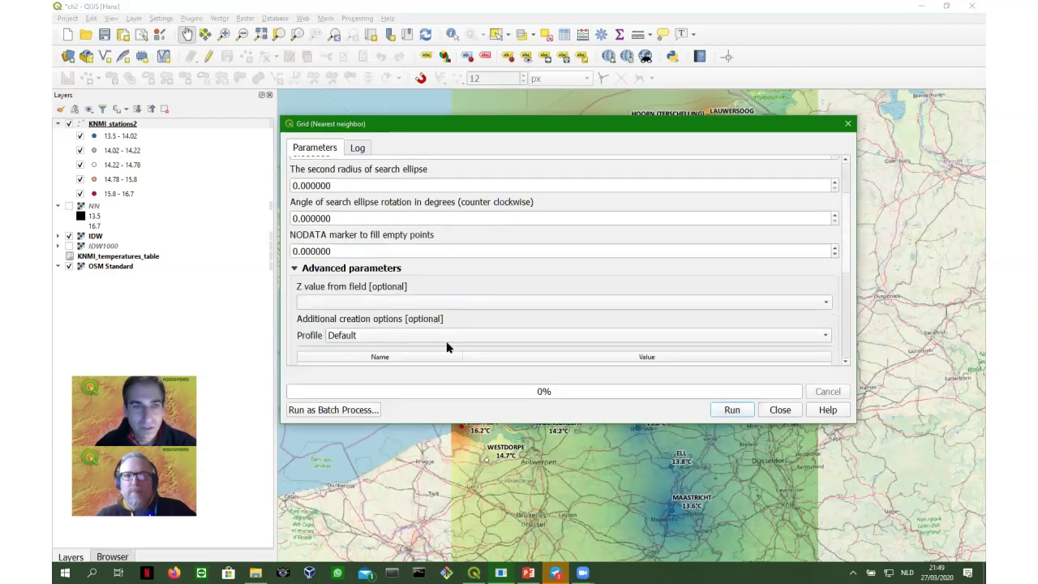
click(447, 302)
click(328, 363)
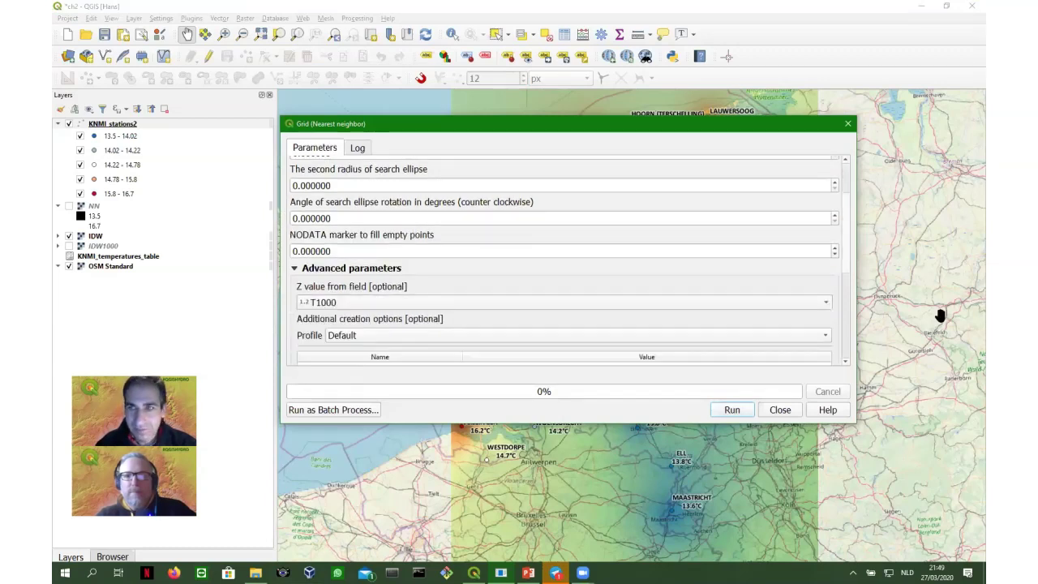
Set the output to save as T_NN_1000.tif in the Chapter_2 folder
scroll(847, 284, down, 3)
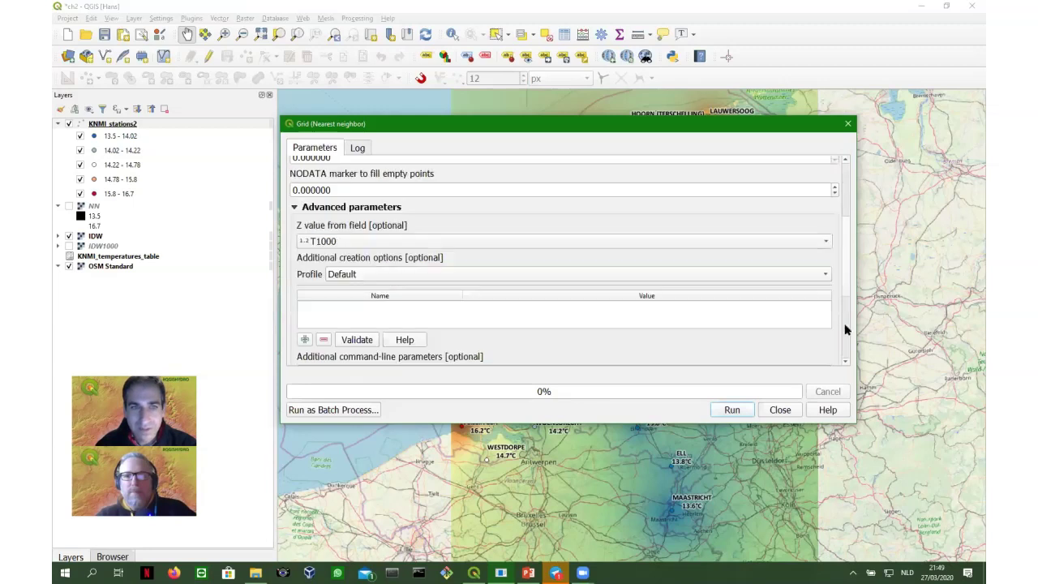
scroll(846, 327, down, 4)
scroll(840, 341, down, 1)
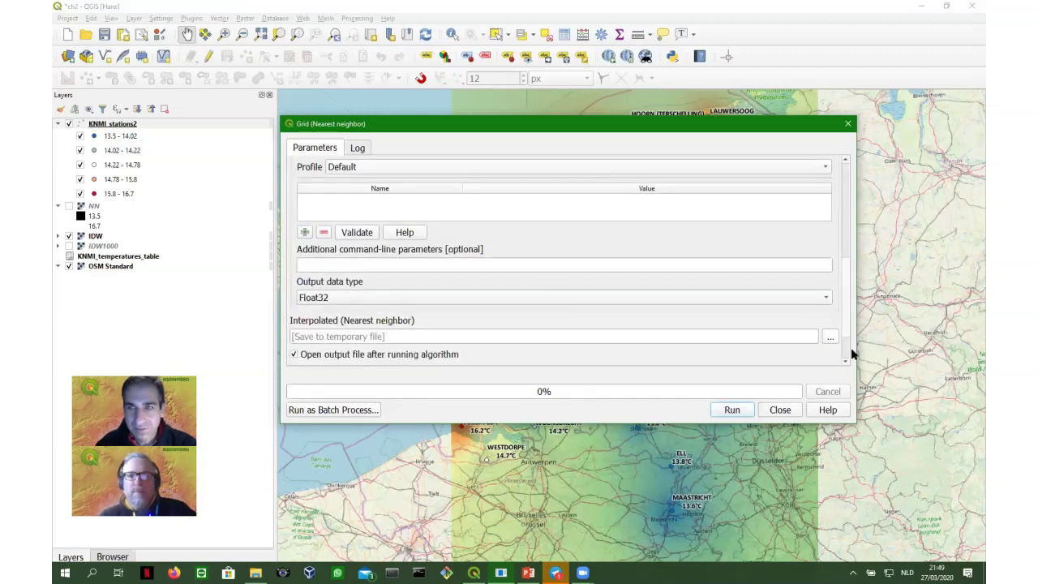
click(832, 337)
click(853, 355)
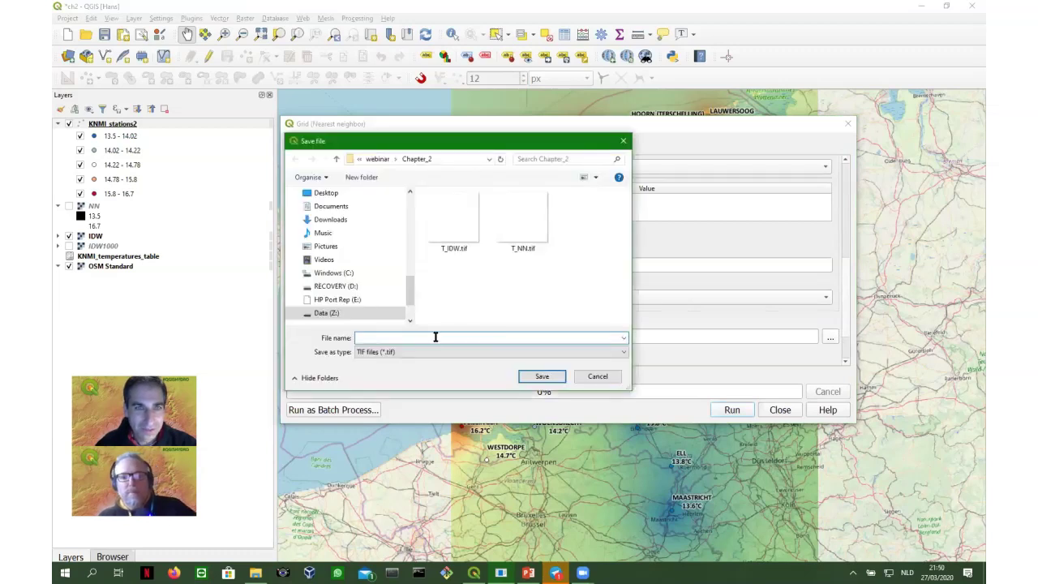
click(430, 339)
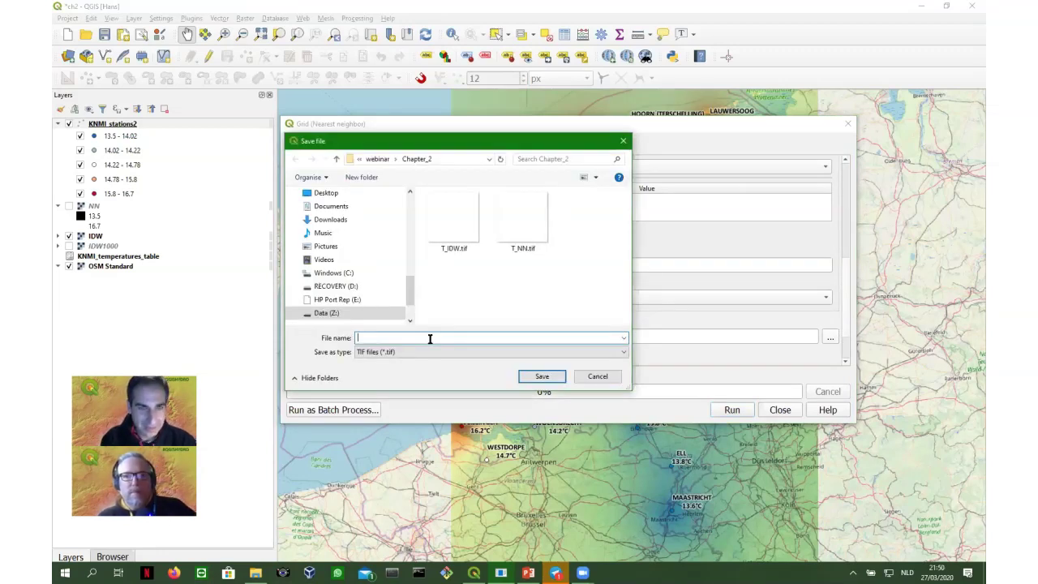
text(T_NN)
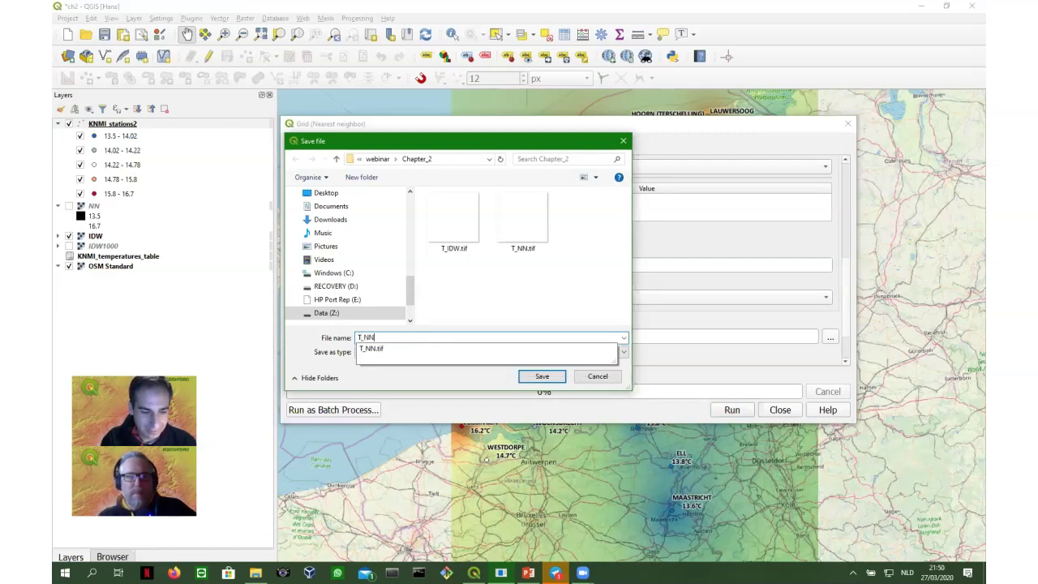
text(_)
text(100)
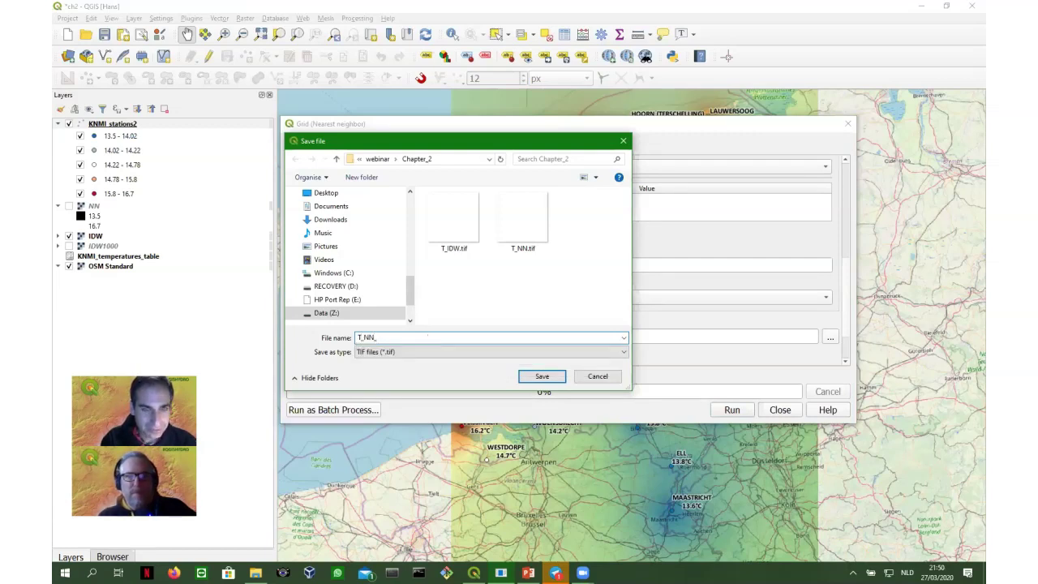
text(0)
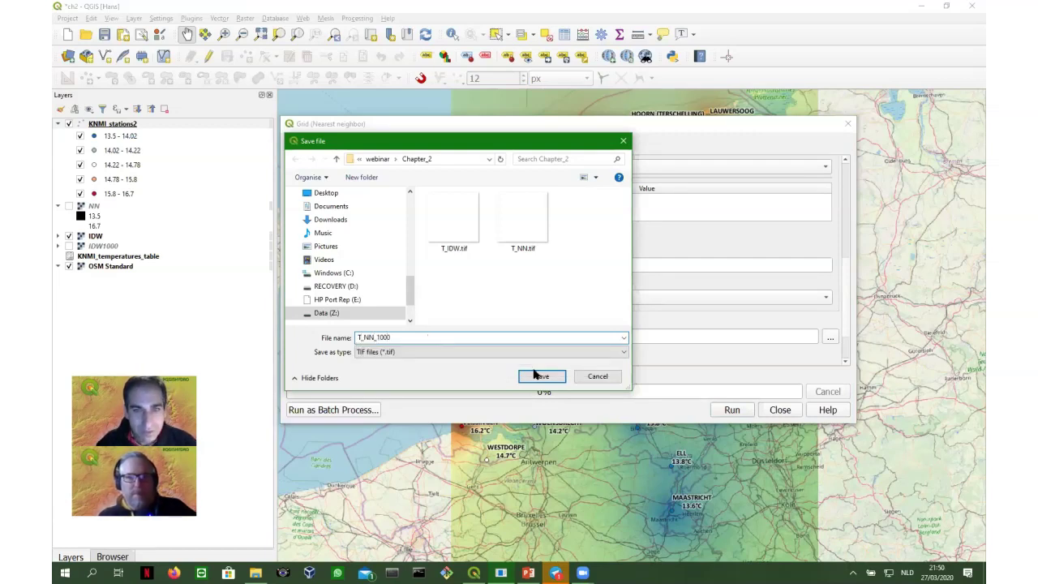
click(556, 374)
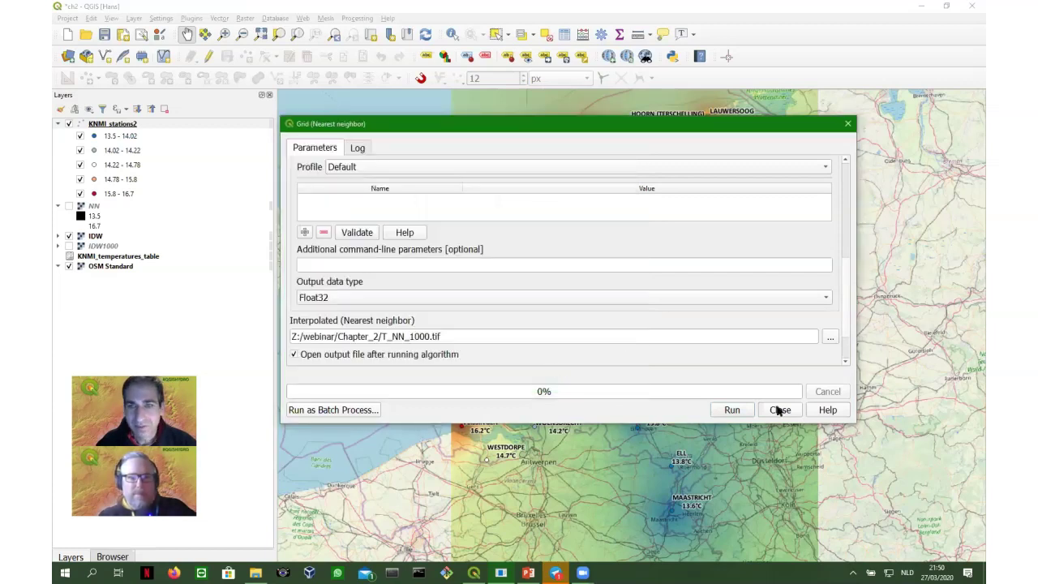
Run the nearest-neighbour interpolation and close the finished Grid dialog
click(733, 410)
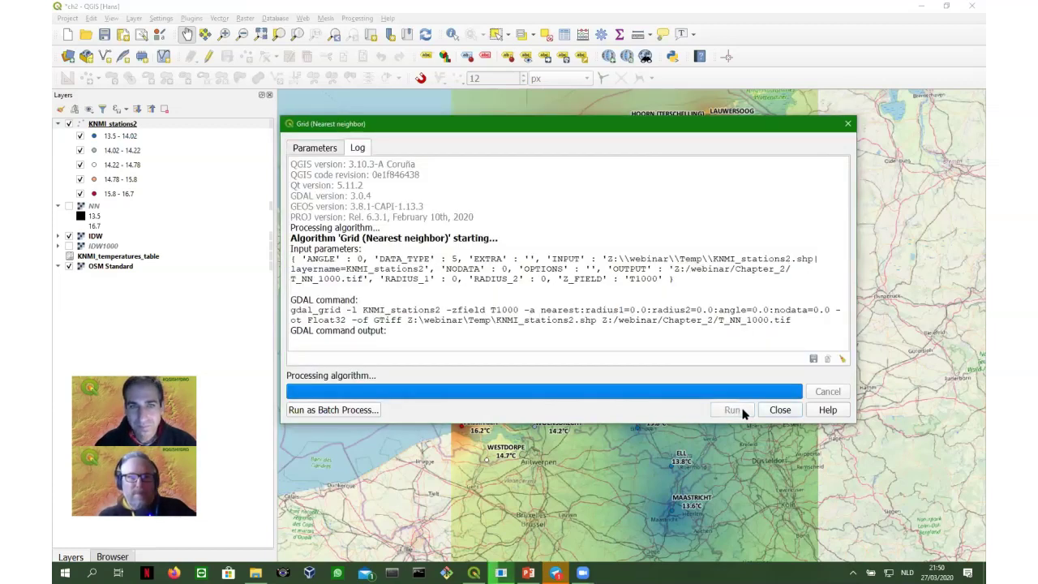
click(780, 409)
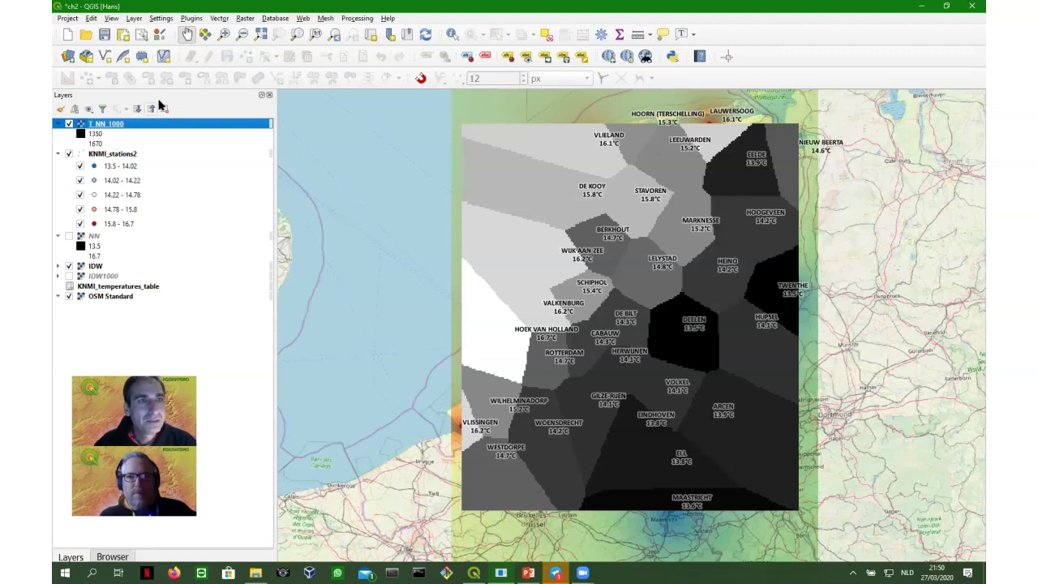
click(112, 19)
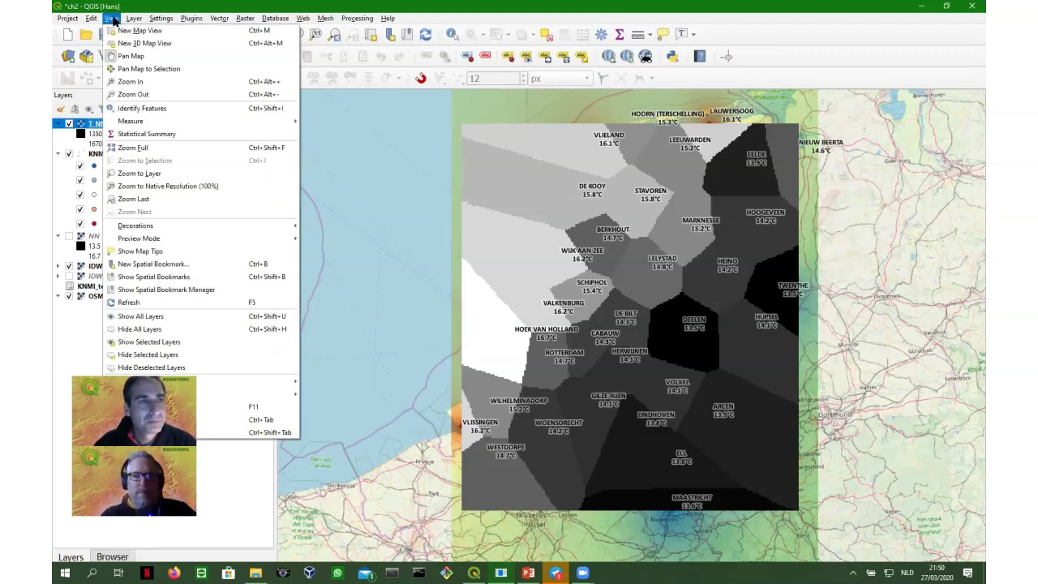
click(87, 126)
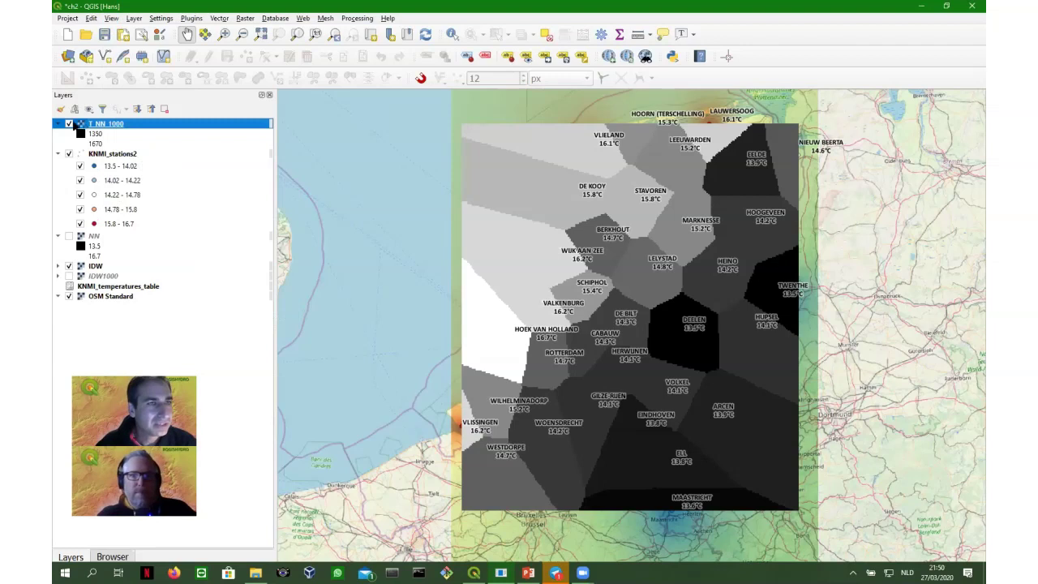
Hide T_NN_1000 and show the IDW temperature layer
click(69, 124)
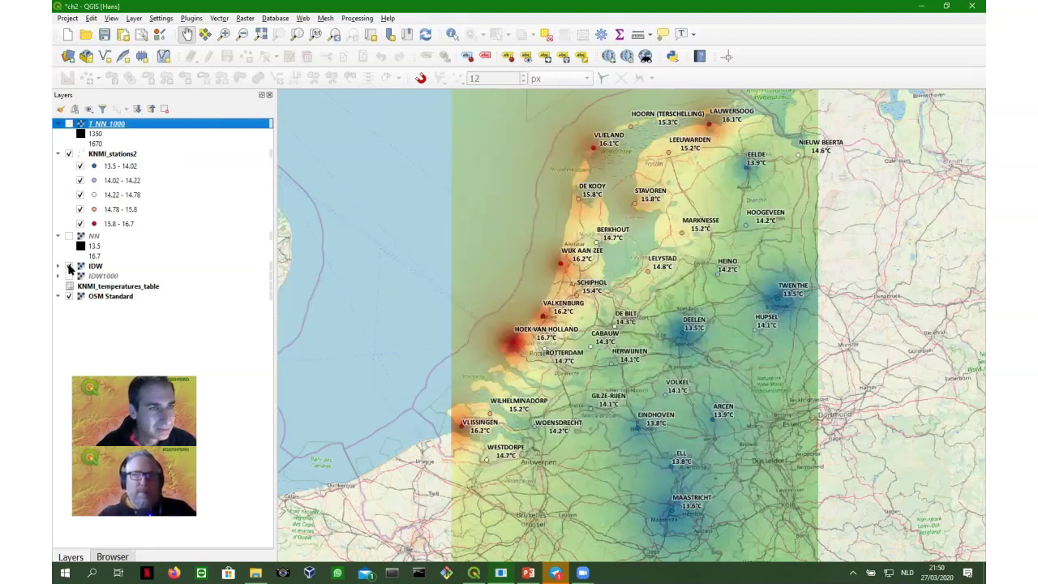
click(69, 266)
click(112, 18)
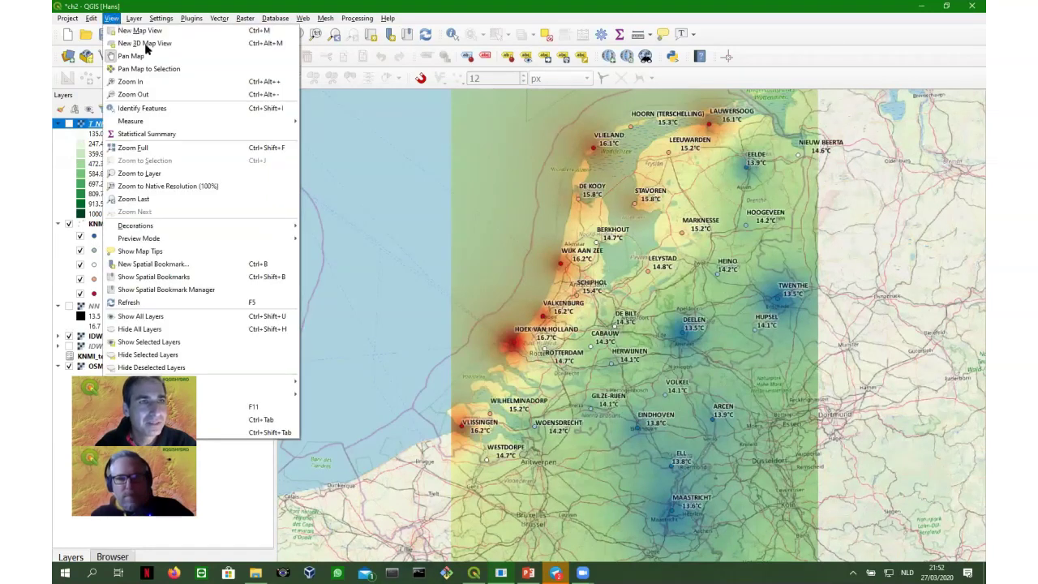
Create a new 3D map view using T_NN_1000 as DEM (Raster layer) terrain with vertical scale 99
click(144, 43)
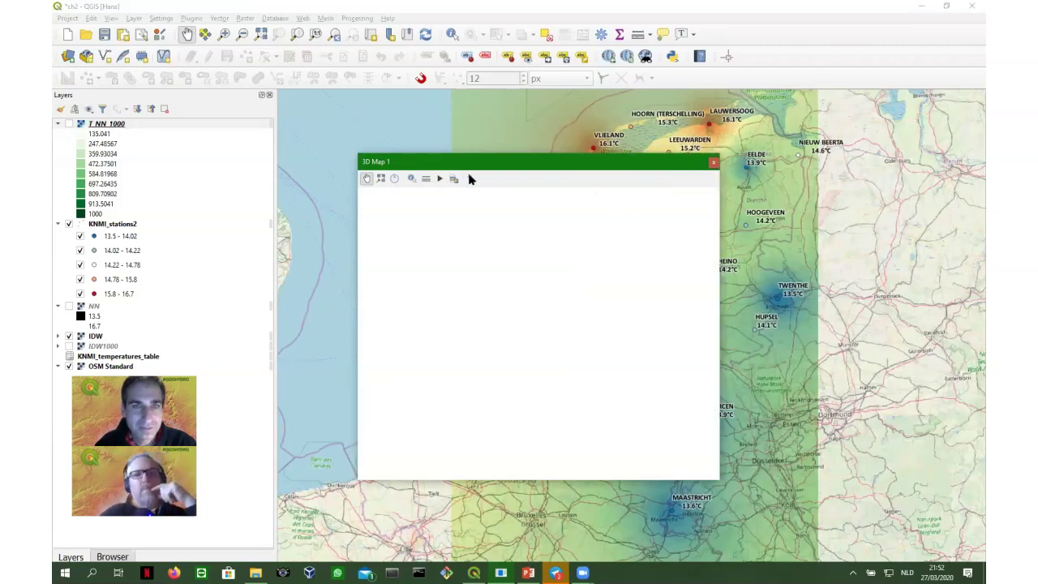
click(470, 178)
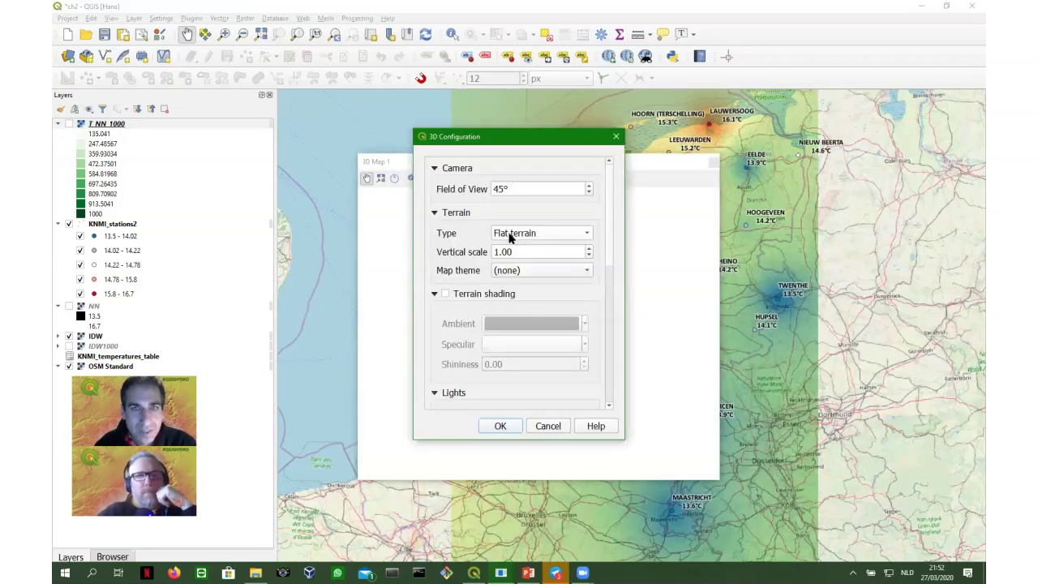
click(509, 235)
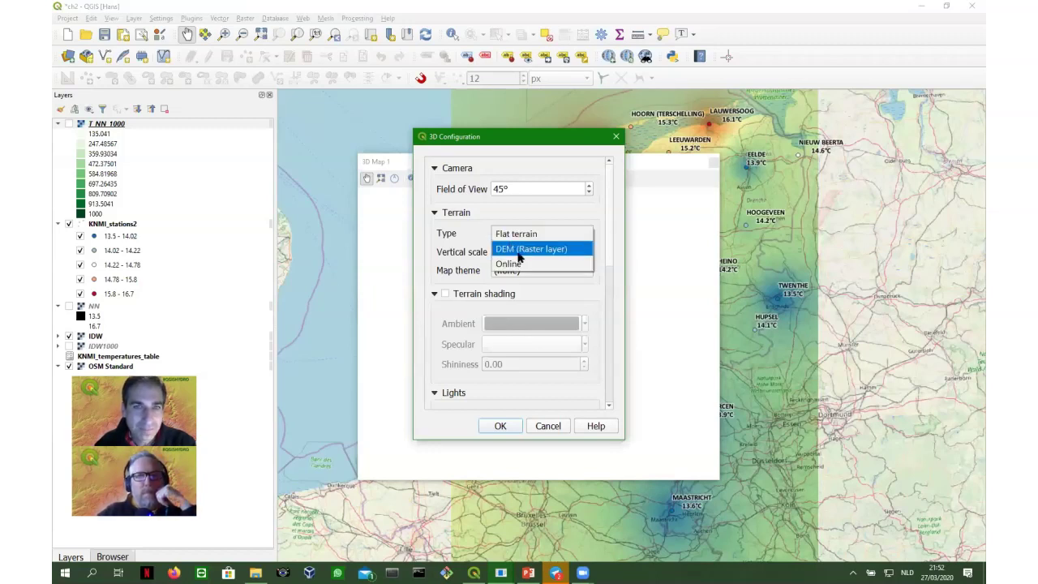
click(520, 257)
click(520, 256)
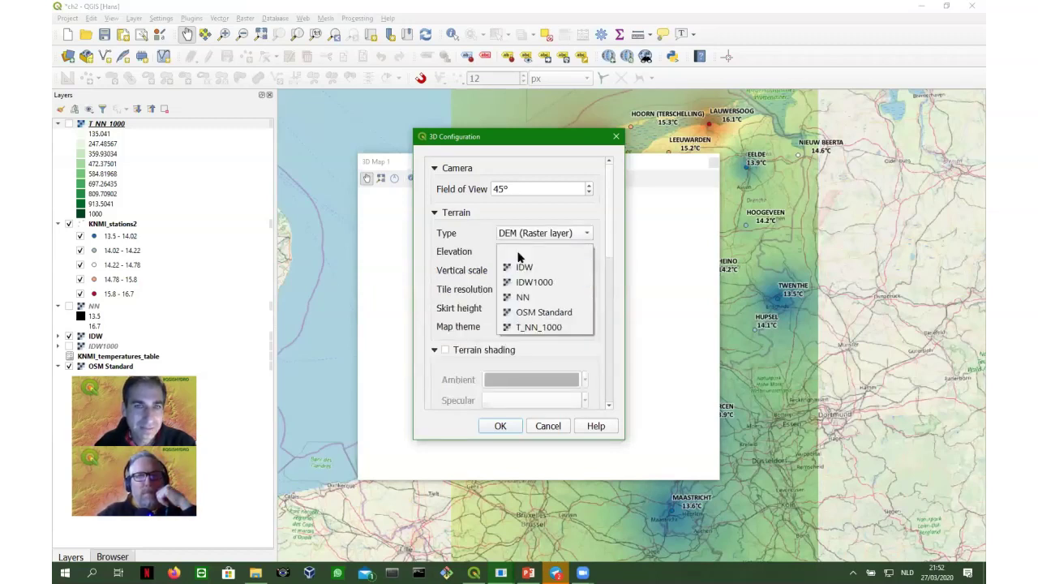
click(539, 327)
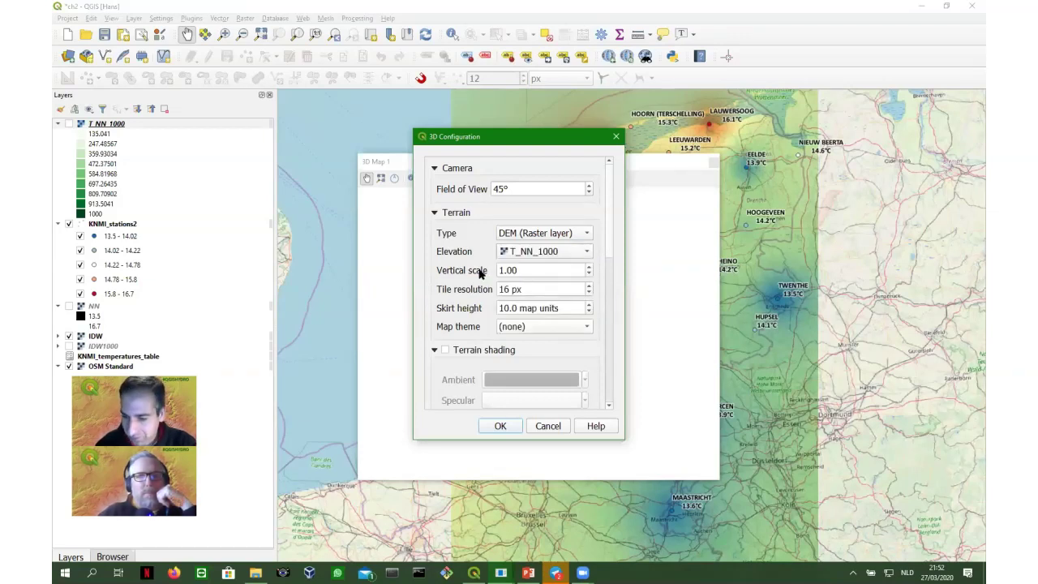
key(Tab)
text(99)
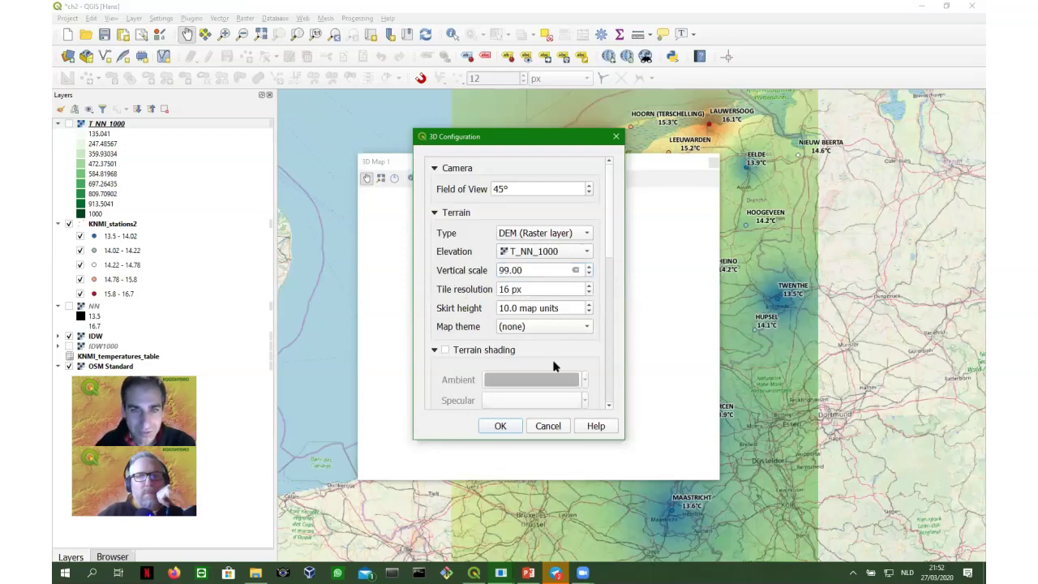
click(500, 426)
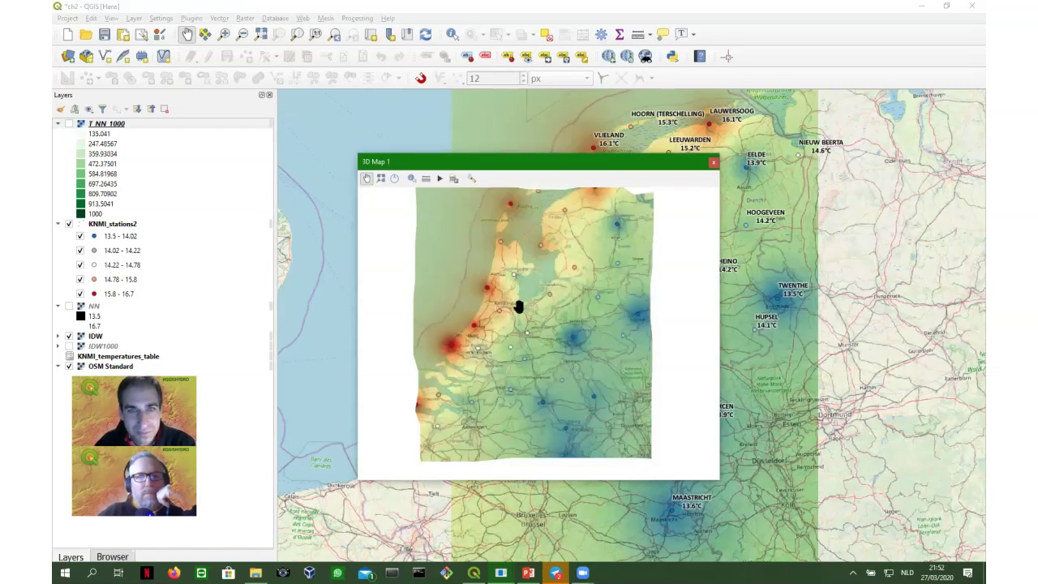
Tilt the exaggerated 3D terrain into a perspective view and adjust the zoom
drag(522, 303, 514, 276)
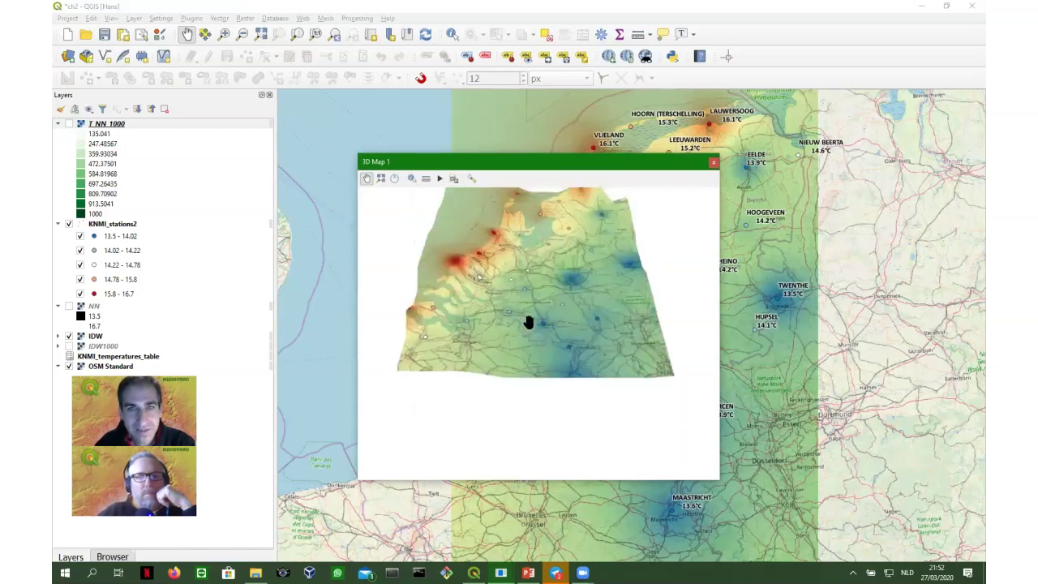
scroll(528, 322, up, 3)
scroll(530, 332, up, 3)
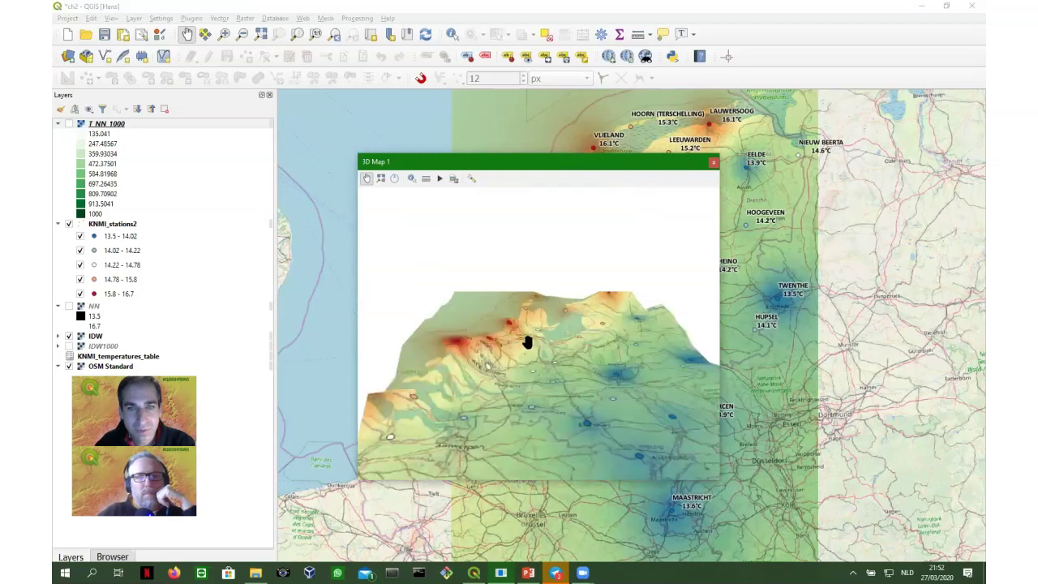
scroll(528, 341, down, 2)
scroll(519, 329, down, 2)
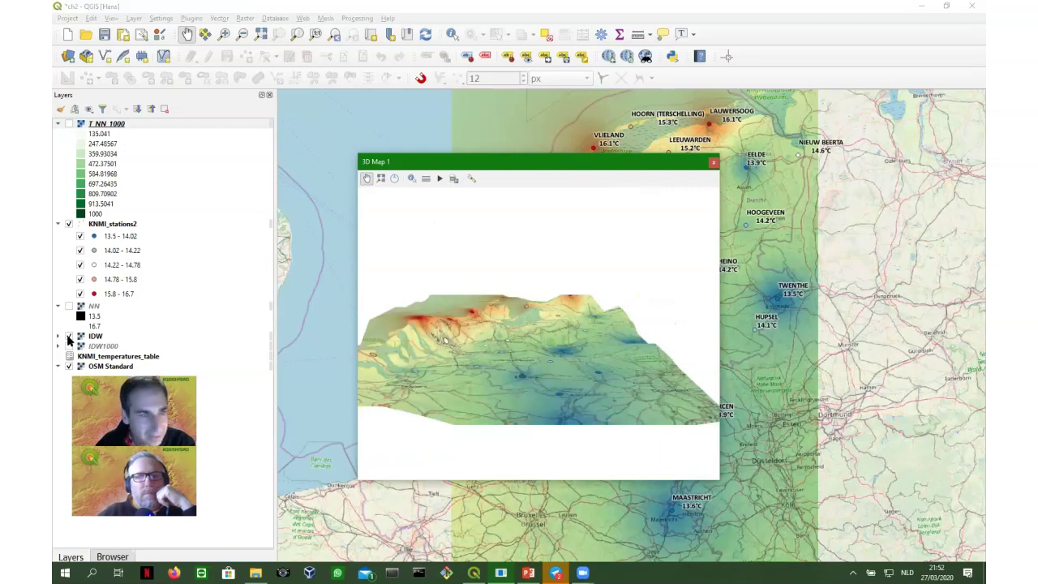
Hide the IDW layer so OSM drapes the terrain, rotate the view, then close 3D Map 1
click(69, 337)
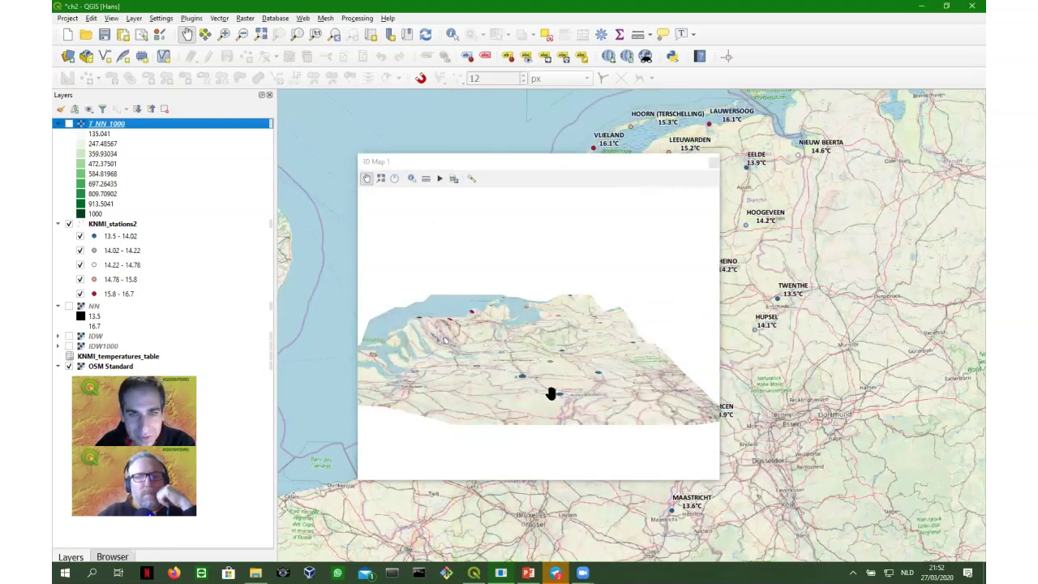
drag(549, 394, 473, 355)
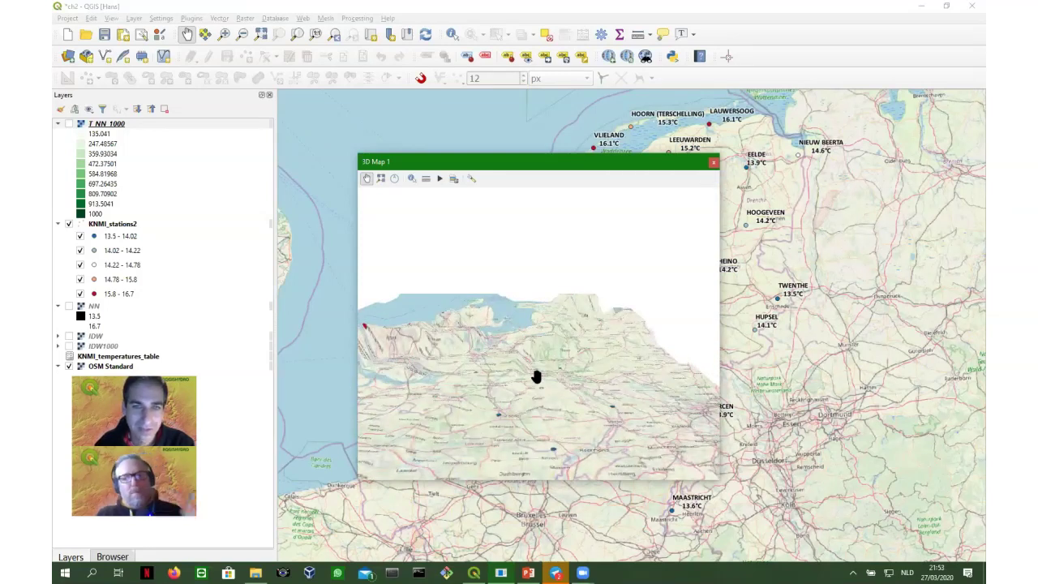
scroll(556, 383, up, 2)
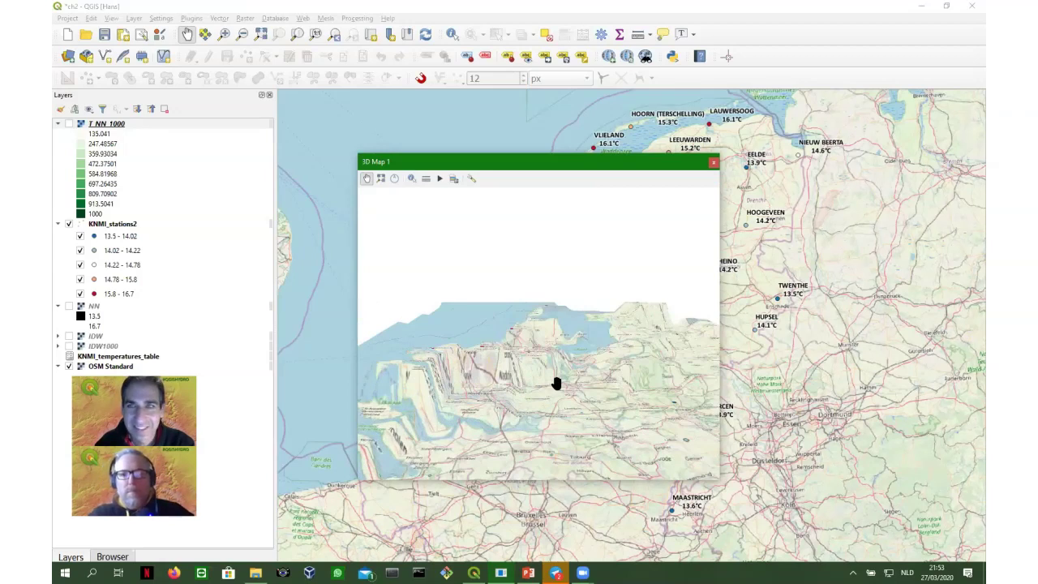
click(711, 160)
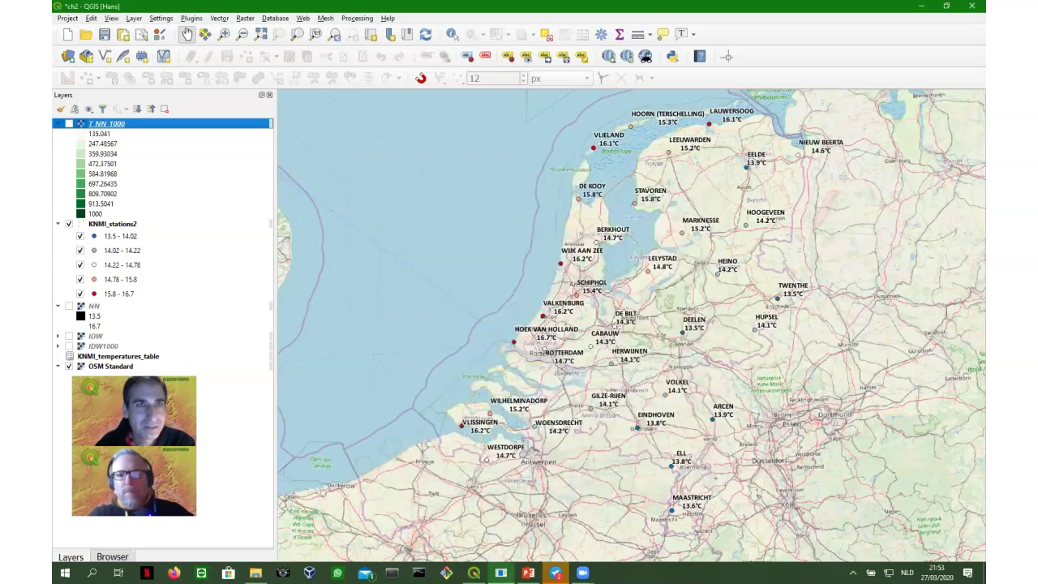
Open the Processing Toolbox and search 'krigi' to list SAGA's Ordinary, Regression, Simple and Universal kriging
key(ctrl+alt+t)
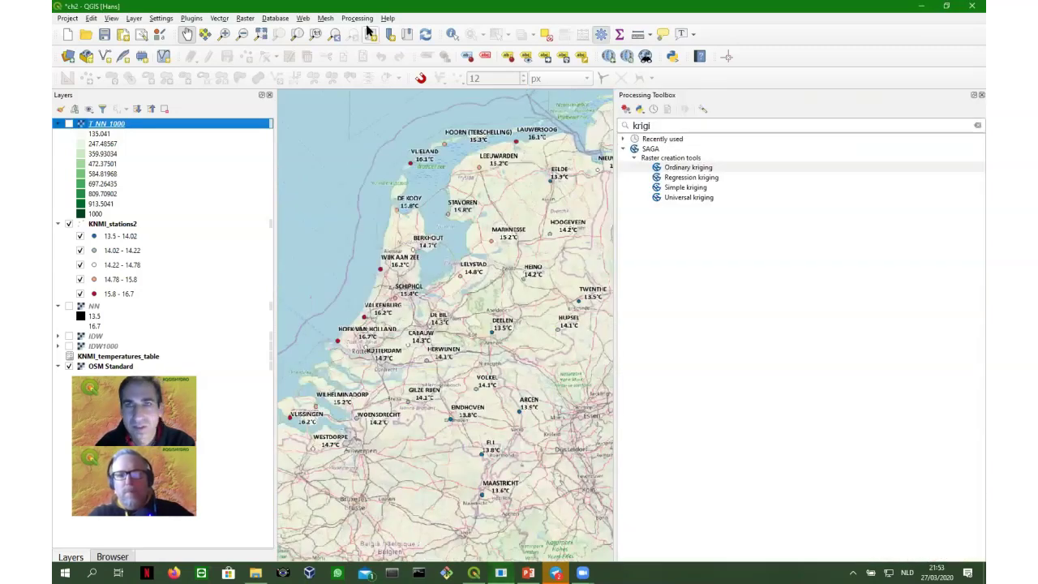
click(680, 125)
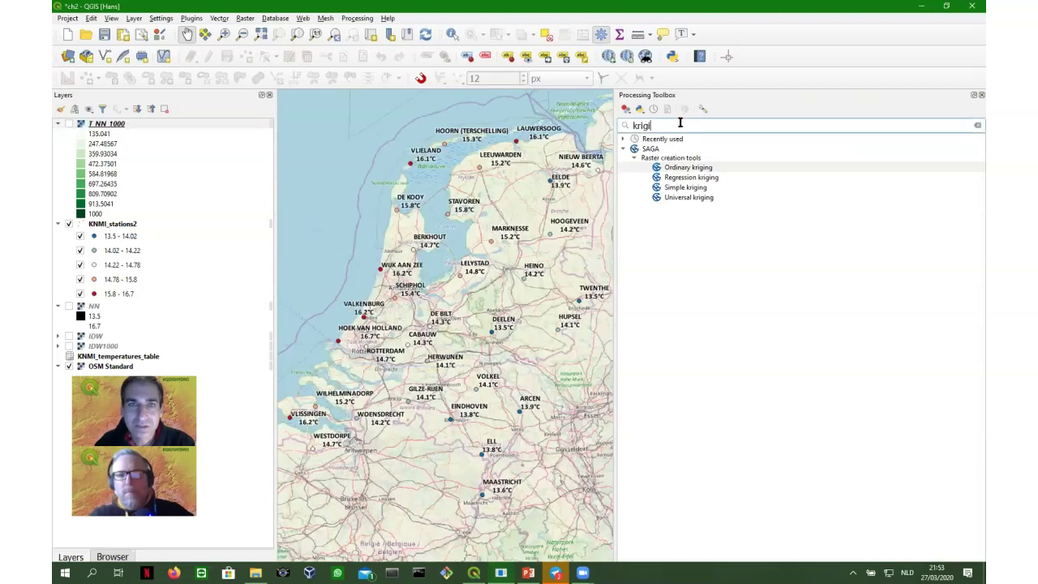